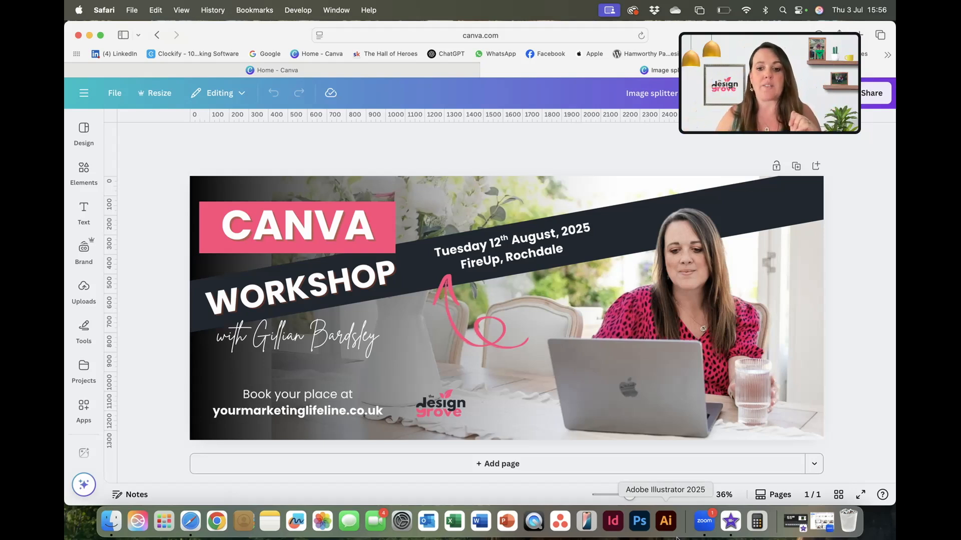
Check the combined width of three 1080 px slides in Calculator, then close it.
{"action": "left_click", "coordinate": [757, 520]}
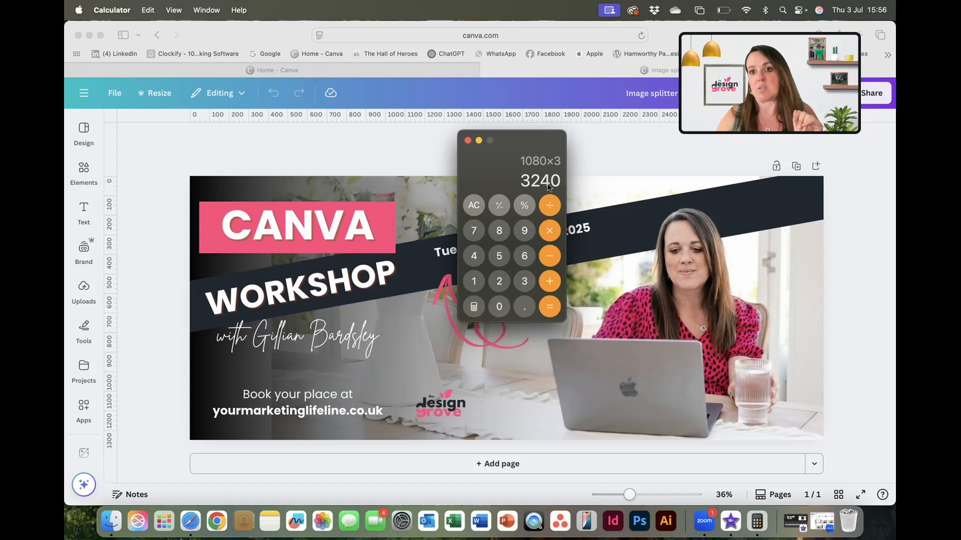
{"action": "left_click", "coordinate": [475, 142]}
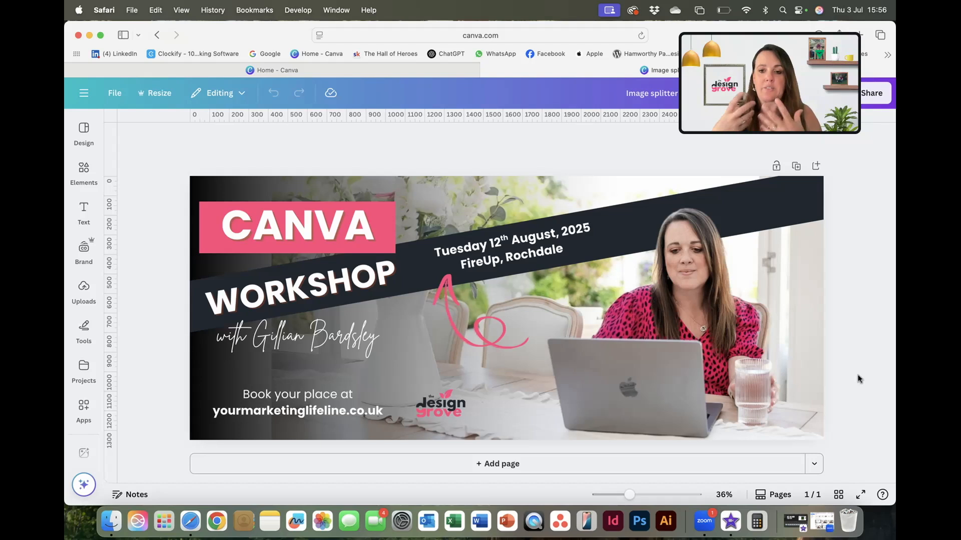
Widen the dark gradient overlay to about 3128 px so it extends over most of the banner.
{"action": "left_click", "coordinate": [200, 392]}
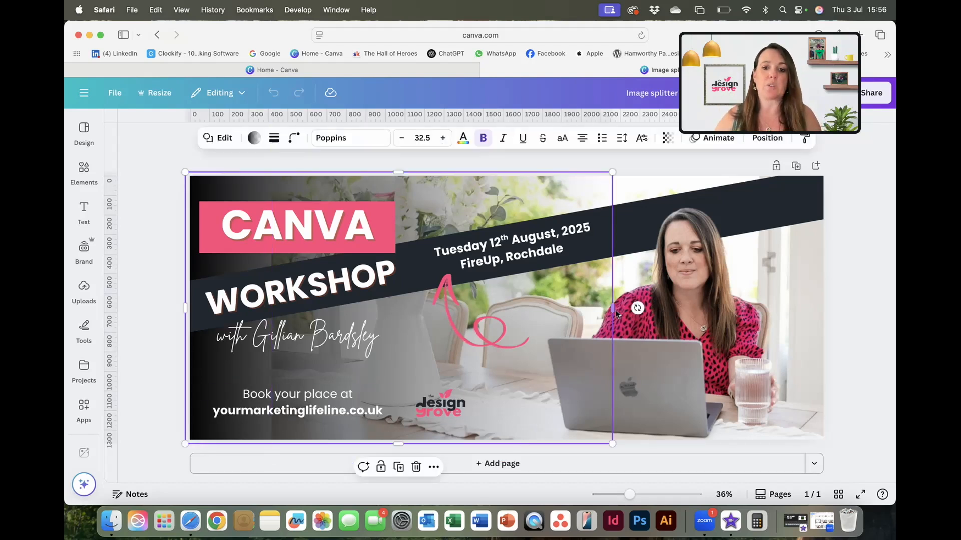
{"action": "left_click_drag", "start_coordinate": [622, 314], "coordinate": [799, 319]}
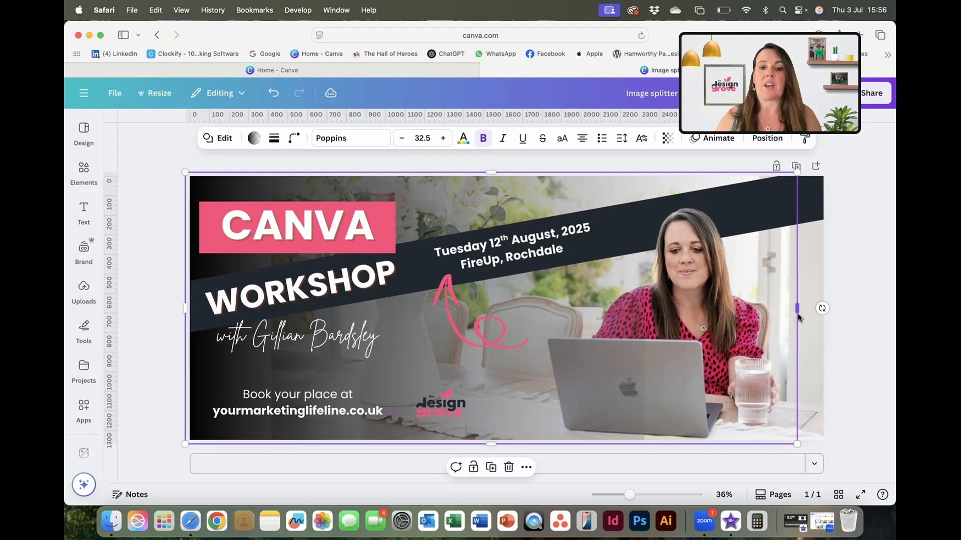
{"action": "left_click", "coordinate": [860, 315]}
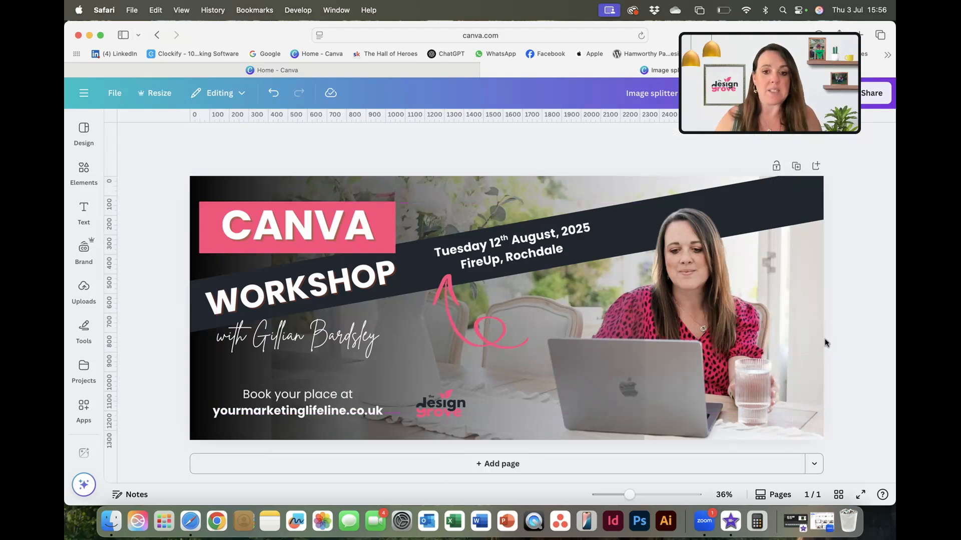
{"action": "left_click", "coordinate": [653, 444]}
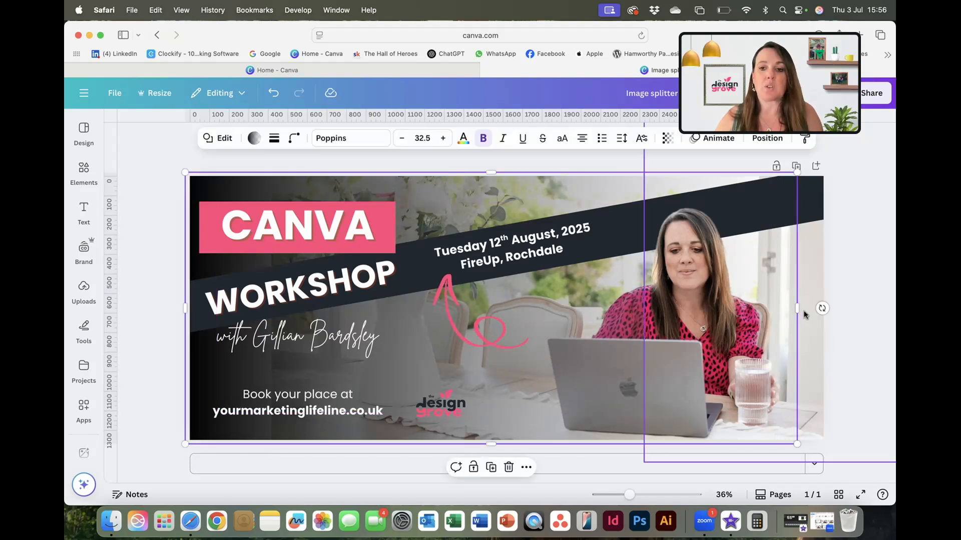
{"action": "left_click_drag", "start_coordinate": [663, 365], "coordinate": [613, 362]}
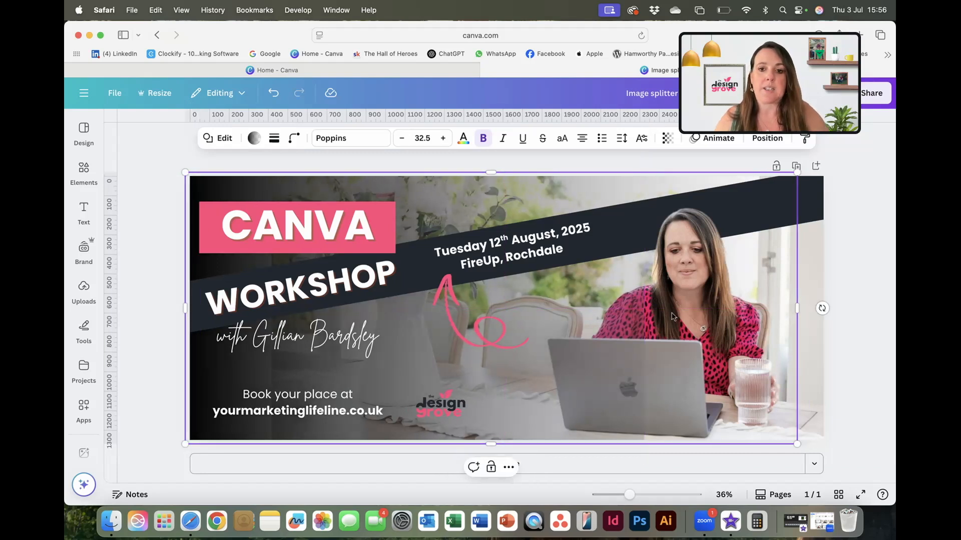
{"action": "left_click", "coordinate": [765, 138]}
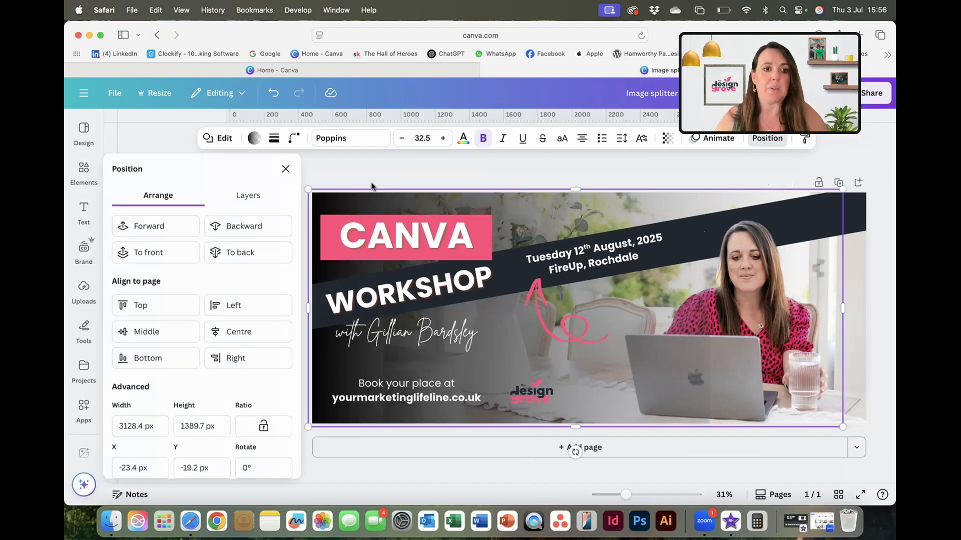
{"action": "left_click", "coordinate": [372, 186]}
Add a square shape in the page's top-left corner and stretch it to about 1085 px wide and 1350 px high.
{"action": "left_click", "coordinate": [84, 170]}
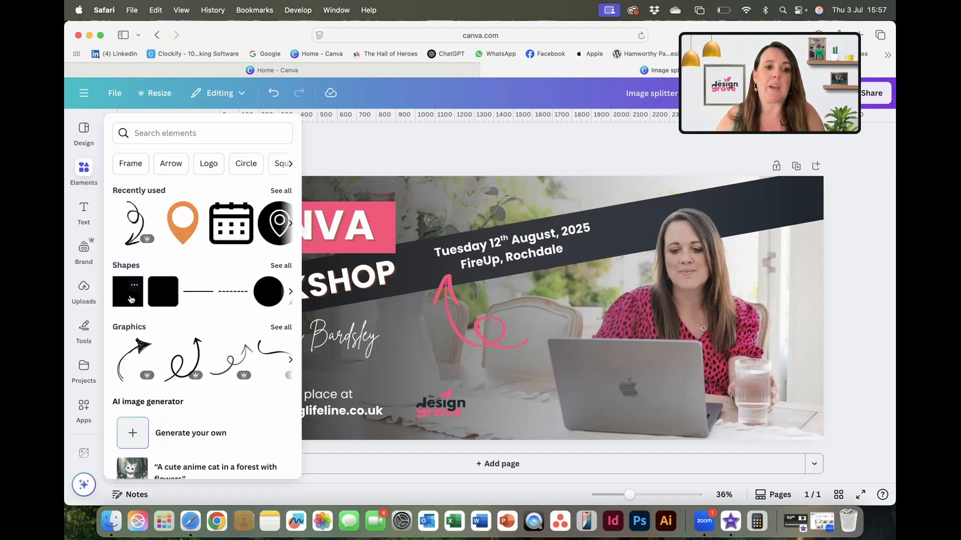
{"action": "left_click", "coordinate": [131, 299]}
{"action": "left_click_drag", "start_coordinate": [526, 331], "coordinate": [242, 220]}
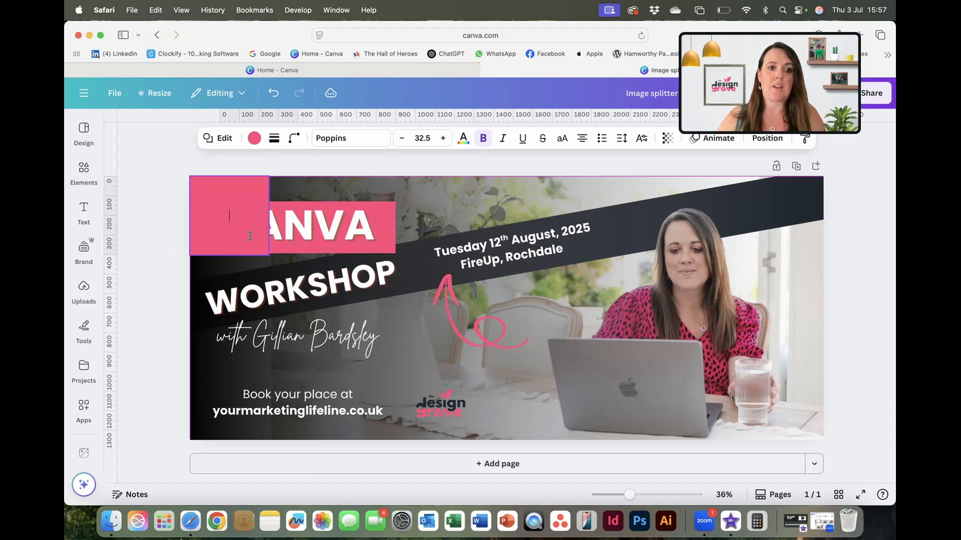
{"action": "left_click_drag", "start_coordinate": [270, 255], "coordinate": [402, 440]}
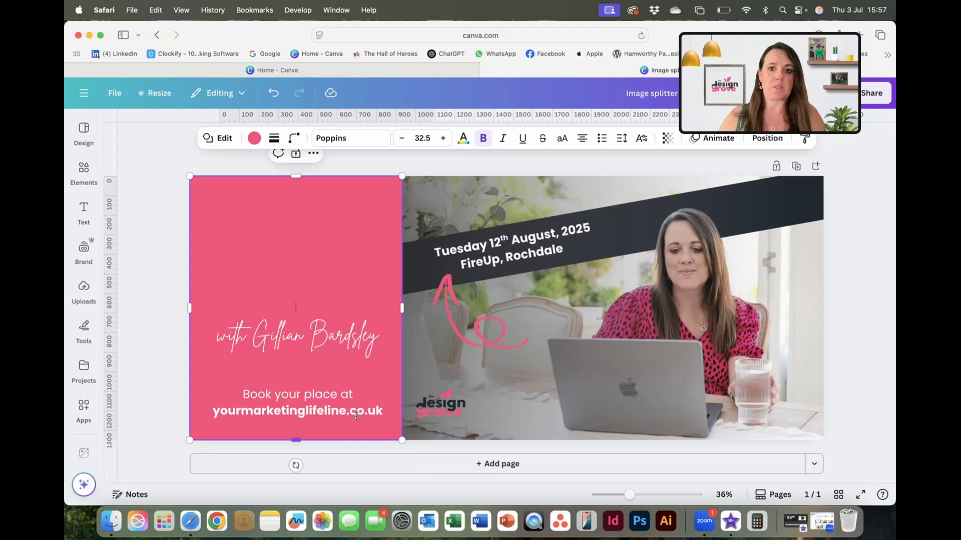
Set the pink rectangle's width to exactly 1080 px.
{"action": "left_click", "coordinate": [767, 138]}
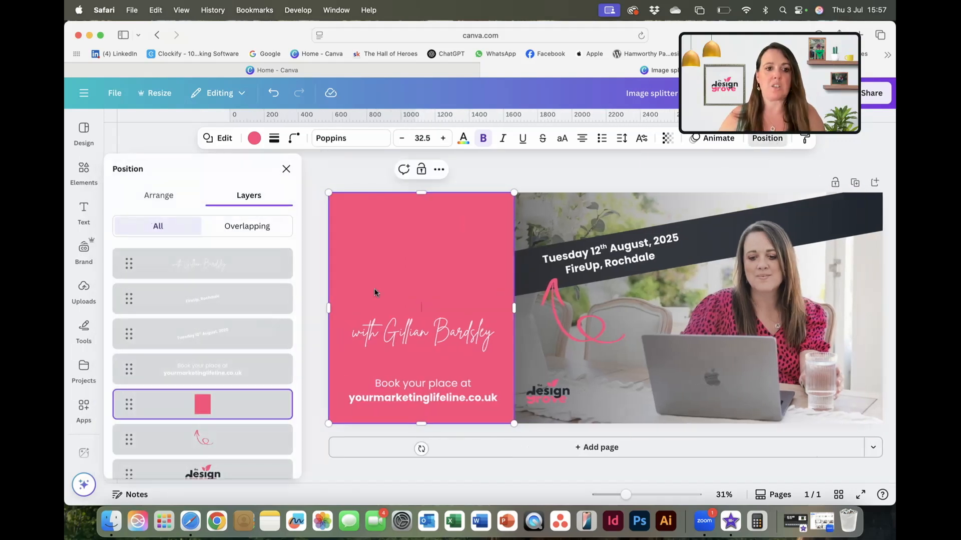
{"action": "left_click", "coordinate": [165, 196]}
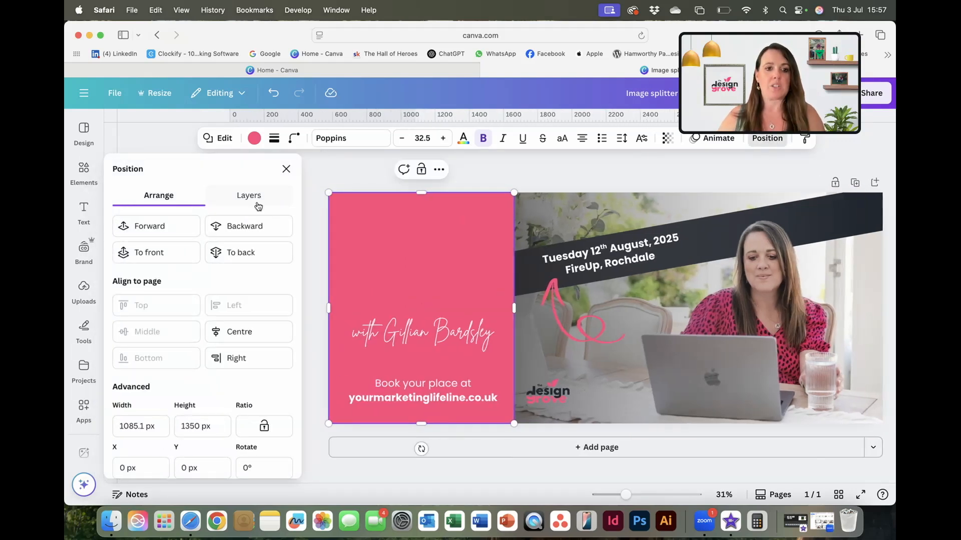
{"action": "left_click", "coordinate": [126, 428]}
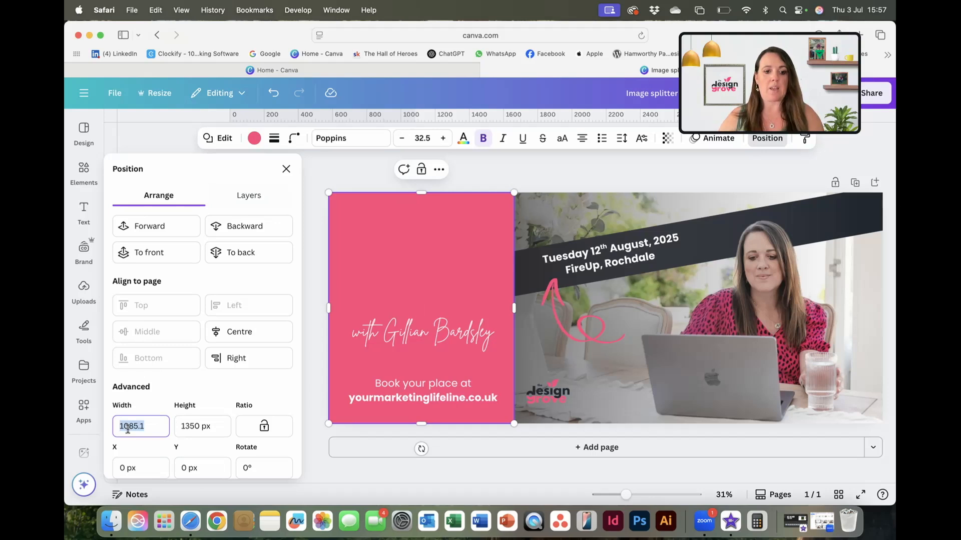
{"action": "type", "text": "108"}
{"action": "key", "text": "Tab"}
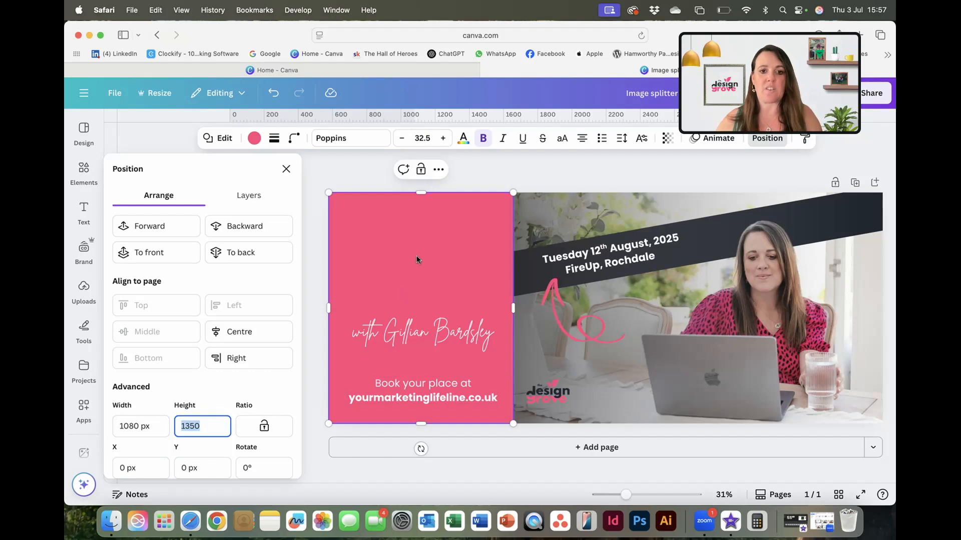
Duplicate the pink rectangle twice and place the copies side by side so all three cover the page width.
{"action": "left_click", "coordinate": [438, 169]}
{"action": "left_click", "coordinate": [494, 270]}
{"action": "left_click_drag", "start_coordinate": [463, 272], "coordinate": [645, 270]}
{"action": "left_click", "coordinate": [603, 169]}
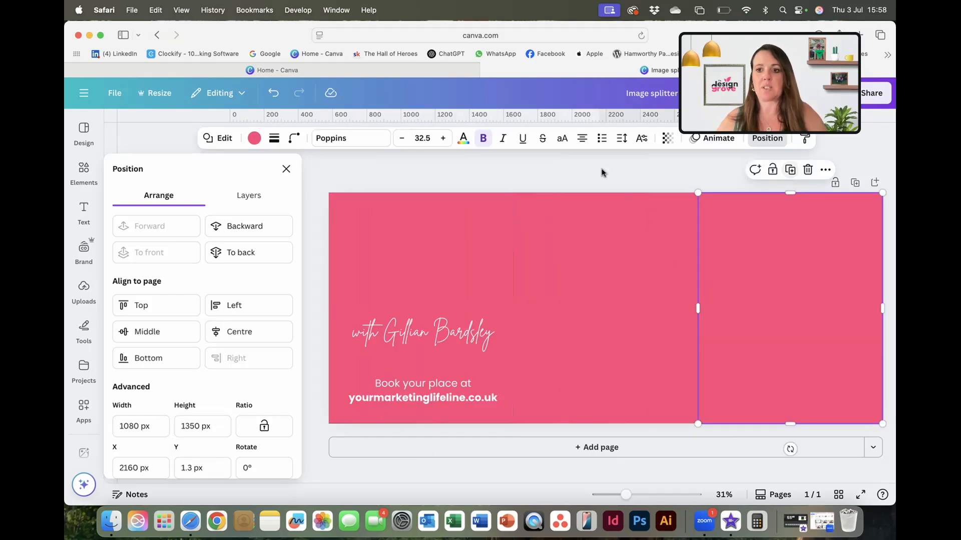
{"action": "left_click", "coordinate": [624, 179]}
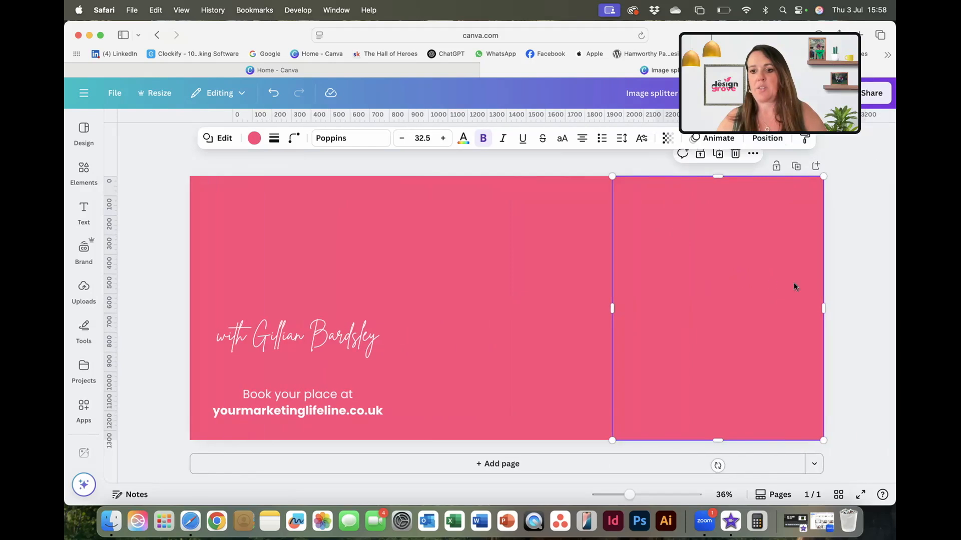
{"action": "left_click", "coordinate": [854, 292]}
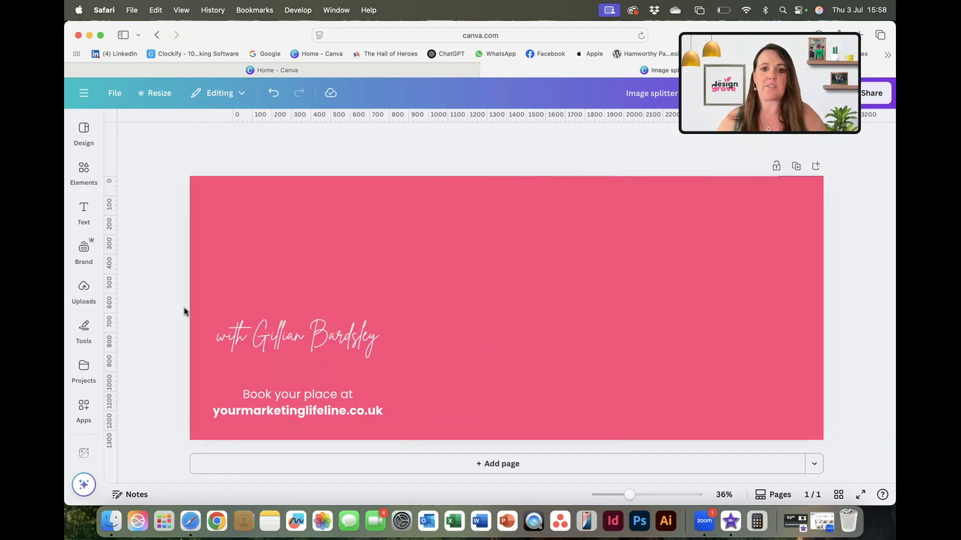
Check whether rulers and guides are enabled in the design's settings.
{"action": "left_click", "coordinate": [84, 286]}
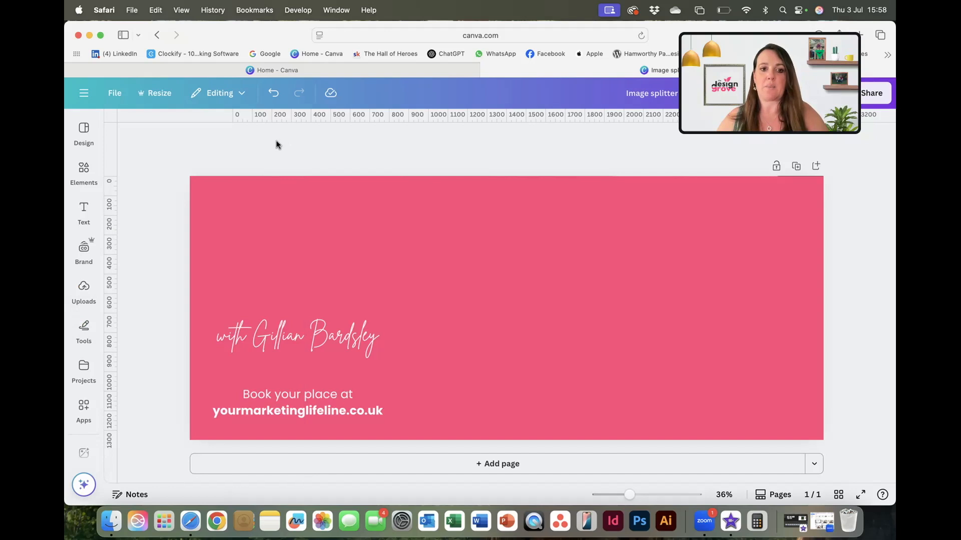
{"action": "left_click", "coordinate": [113, 94]}
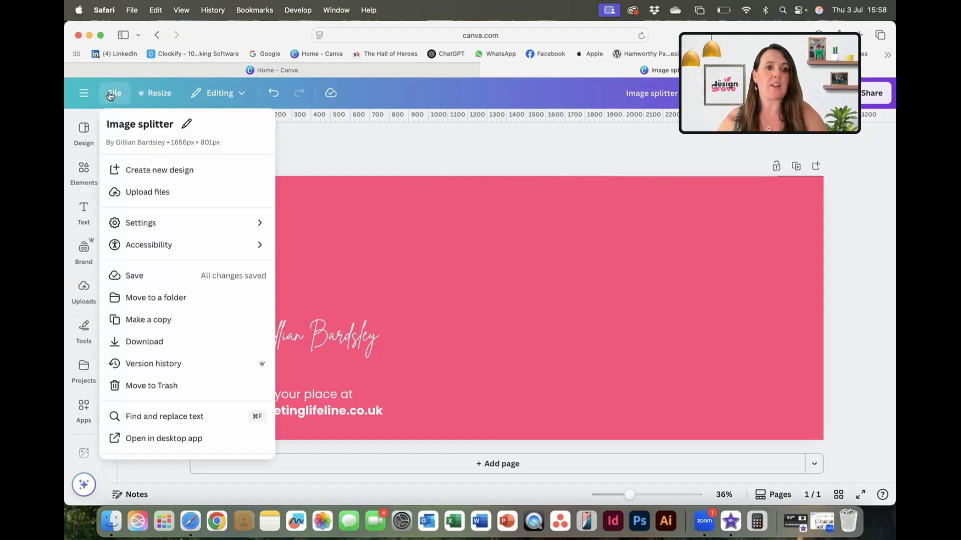
{"action": "left_click", "coordinate": [163, 222]}
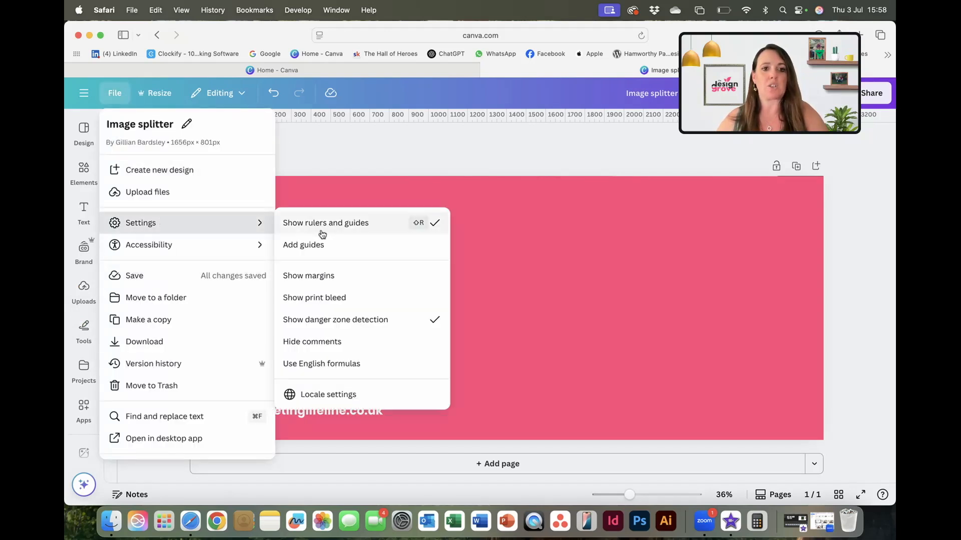
{"action": "left_click", "coordinate": [353, 153]}
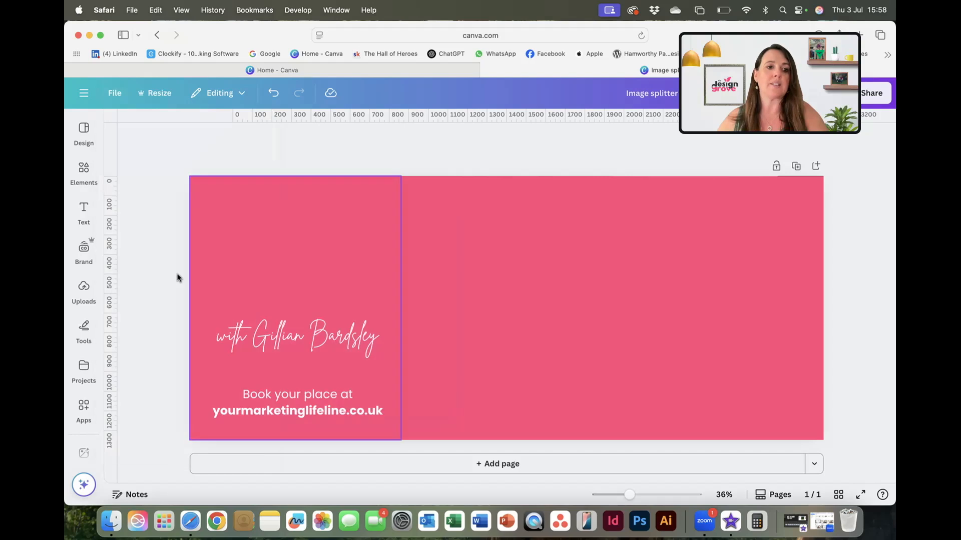
Place two vertical guides along the edges where the three pink rectangles meet.
{"action": "left_click", "coordinate": [99, 294]}
{"action": "left_click", "coordinate": [388, 154]}
{"action": "left_click_drag", "start_coordinate": [113, 270], "coordinate": [402, 271]}
{"action": "left_click_drag", "start_coordinate": [111, 272], "coordinate": [610, 270]}
Delete all three pink rectangles, keeping the two vertical guides.
{"action": "left_click", "coordinate": [695, 258]}
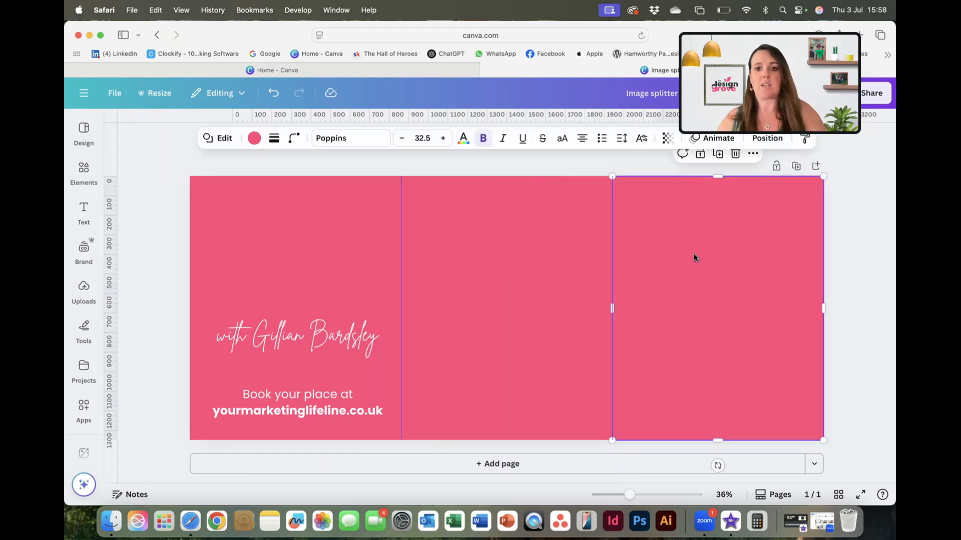
{"action": "key", "text": "Delete"}
{"action": "left_click", "coordinate": [549, 276]}
{"action": "key", "text": "Delete"}
{"action": "left_click", "coordinate": [338, 277]}
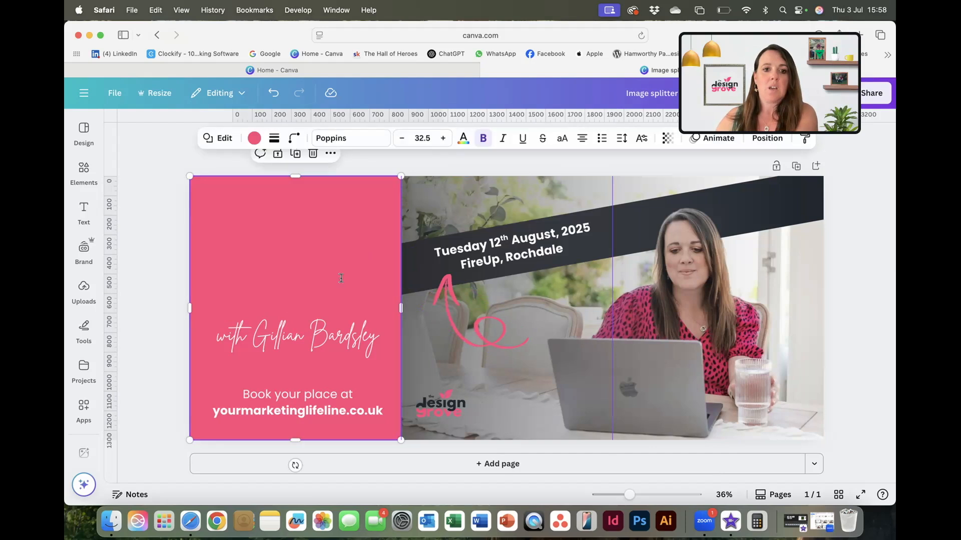
{"action": "key", "text": "Delete"}
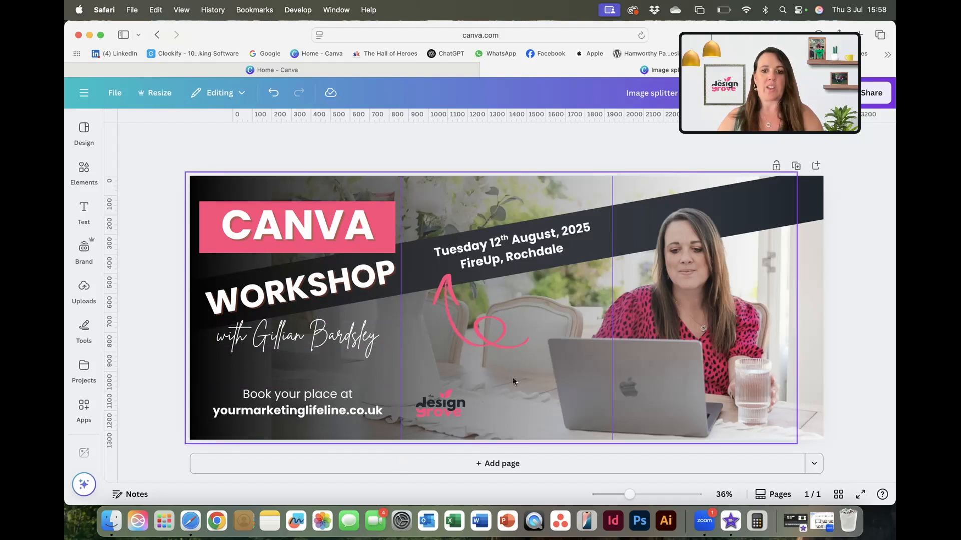
Move the Design Grove logo sideways to roughly the centre of the middle section between the guides.
{"action": "left_click", "coordinate": [446, 407]}
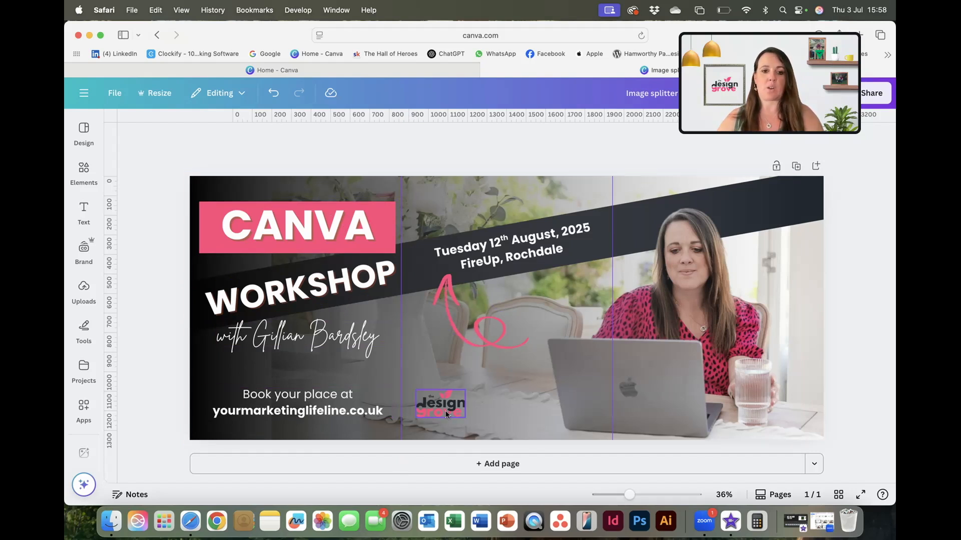
{"action": "left_click_drag", "start_coordinate": [449, 409], "coordinate": [518, 411]}
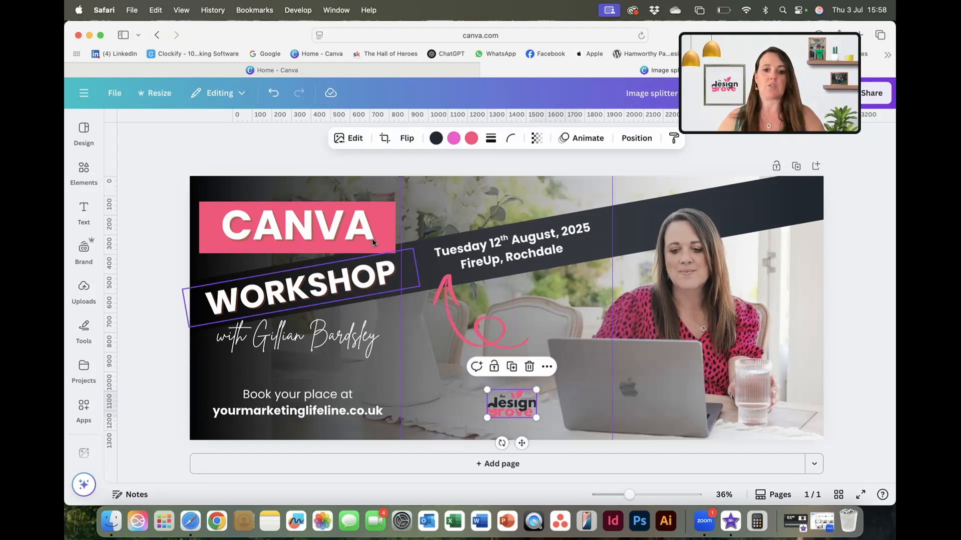
{"action": "left_click", "coordinate": [330, 165]}
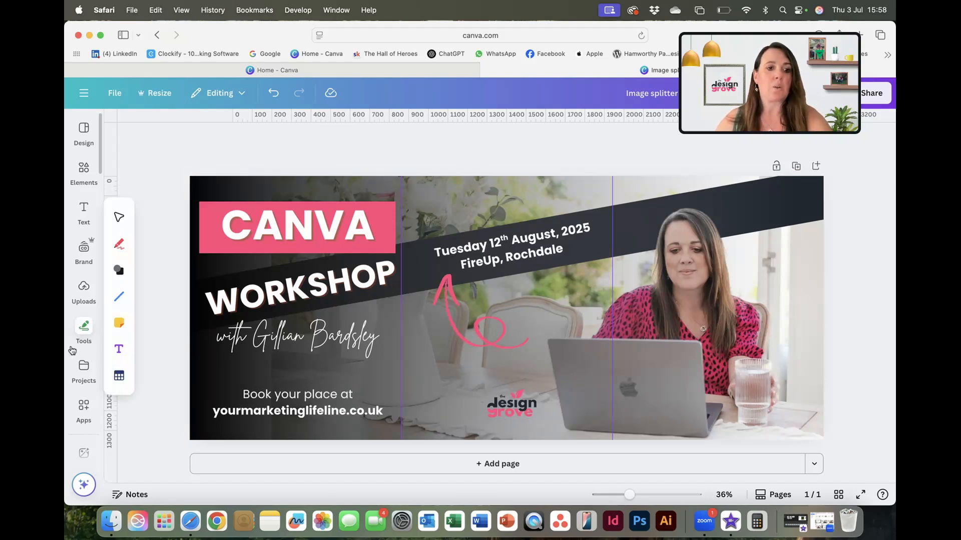
Search the apps for "image splitter" and open the Image Splitter app.
{"action": "left_click", "coordinate": [83, 370]}
{"action": "scroll", "coordinate": [85, 250], "scroll_direction": "down", "scroll_amount": 2}
{"action": "left_click", "coordinate": [86, 359]}
{"action": "left_click", "coordinate": [201, 125]}
{"action": "type", "text": "image"}
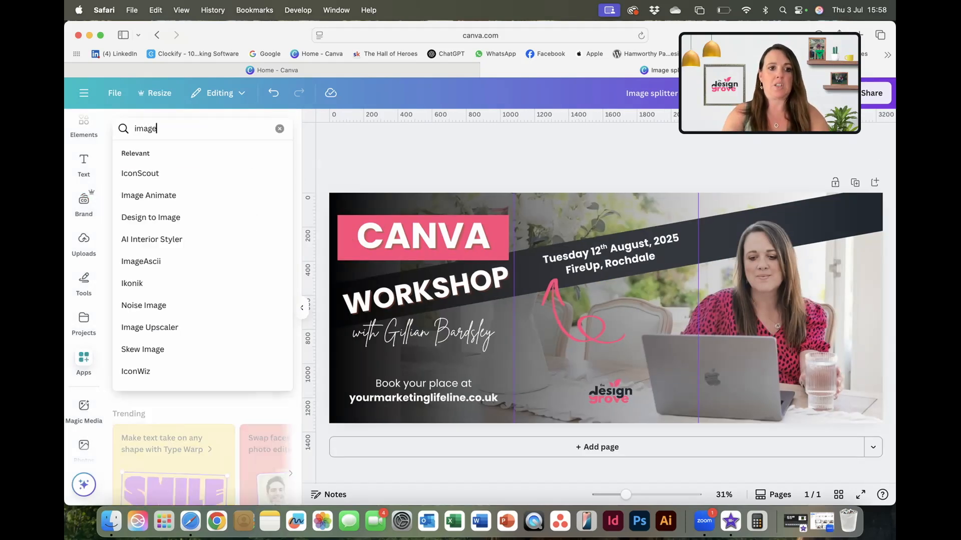
{"action": "type", "text": " splitter"}
{"action": "key", "text": "Return"}
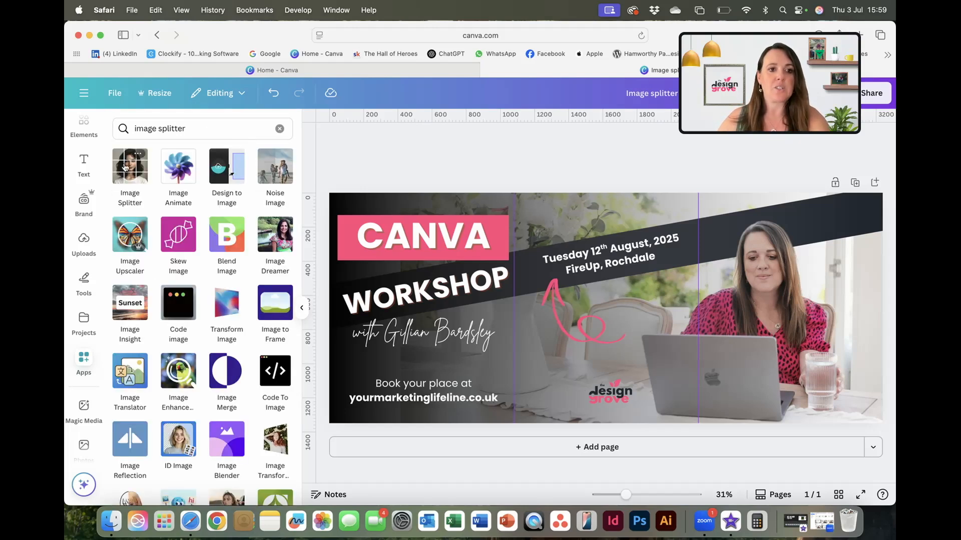
{"action": "left_click", "coordinate": [124, 169]}
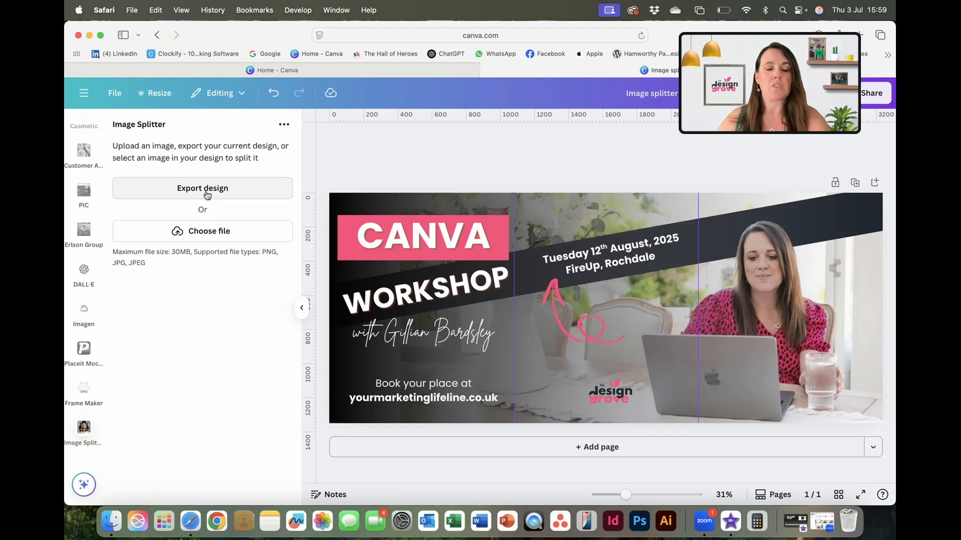
Choose to export the current design for splitting, keep JPG as the file type, and set the quality to 100.
{"action": "left_click", "coordinate": [207, 192]}
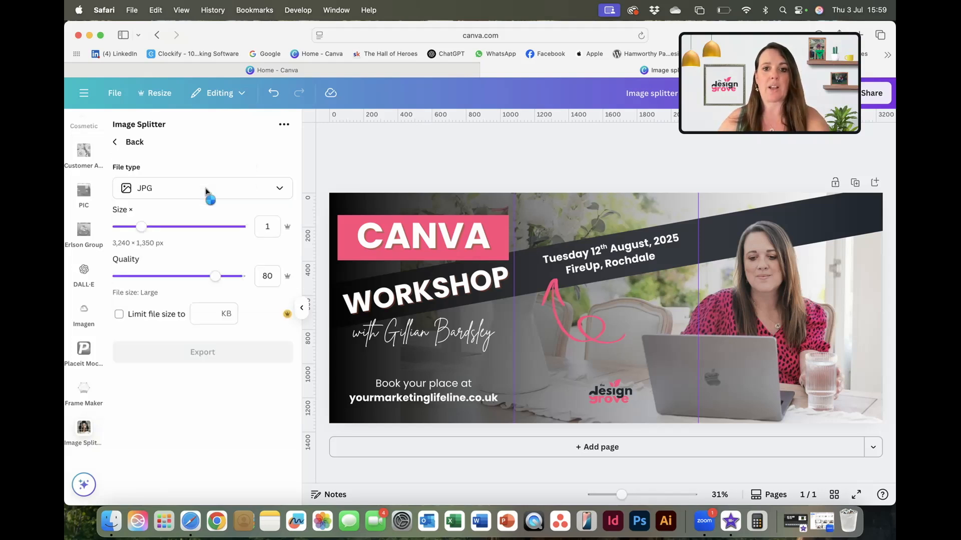
{"action": "left_click", "coordinate": [146, 192]}
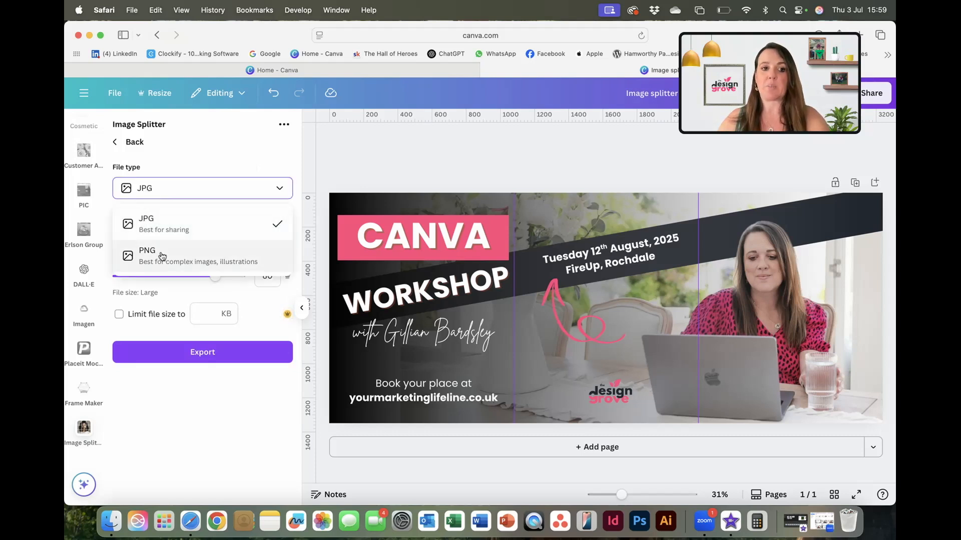
{"action": "left_click", "coordinate": [198, 196]}
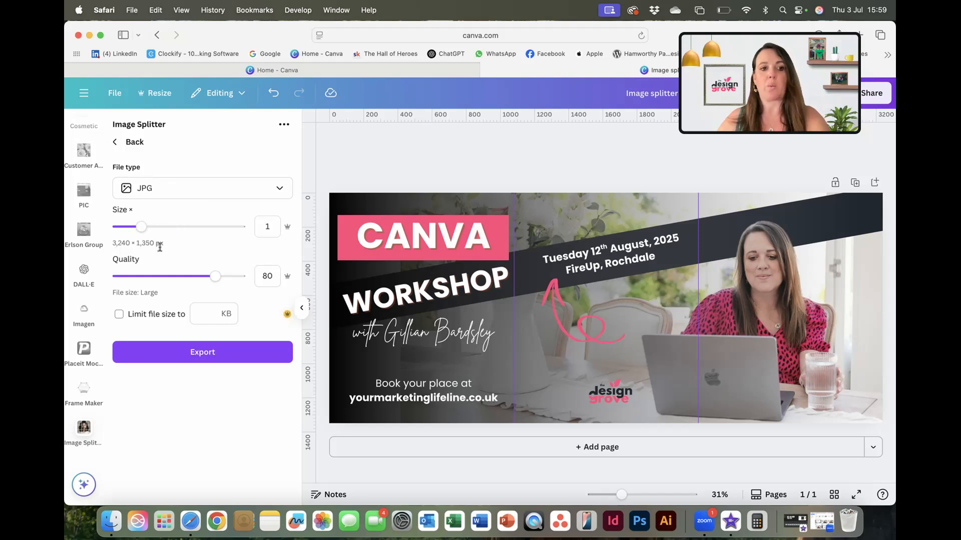
{"action": "left_click_drag", "start_coordinate": [218, 279], "coordinate": [249, 276]}
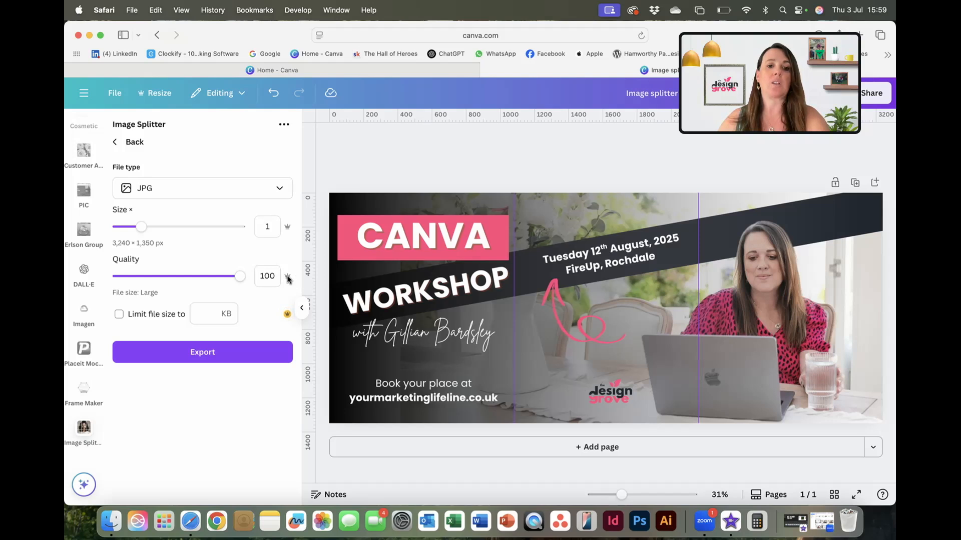
Export the banner into Image Splitter, split it into 1 row and 3 columns, and save the split images to Uploads.
{"action": "left_click", "coordinate": [194, 354]}
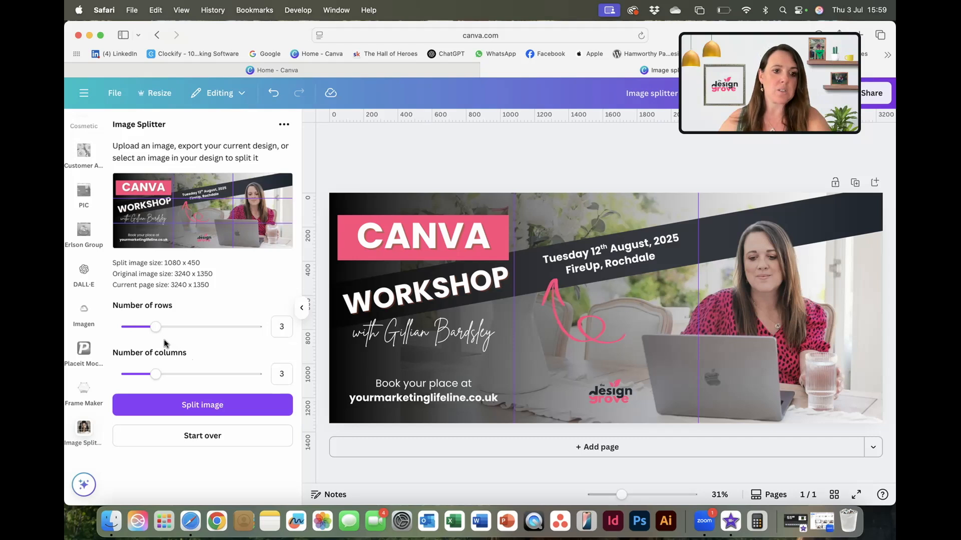
{"action": "left_click_drag", "start_coordinate": [149, 332], "coordinate": [123, 331]}
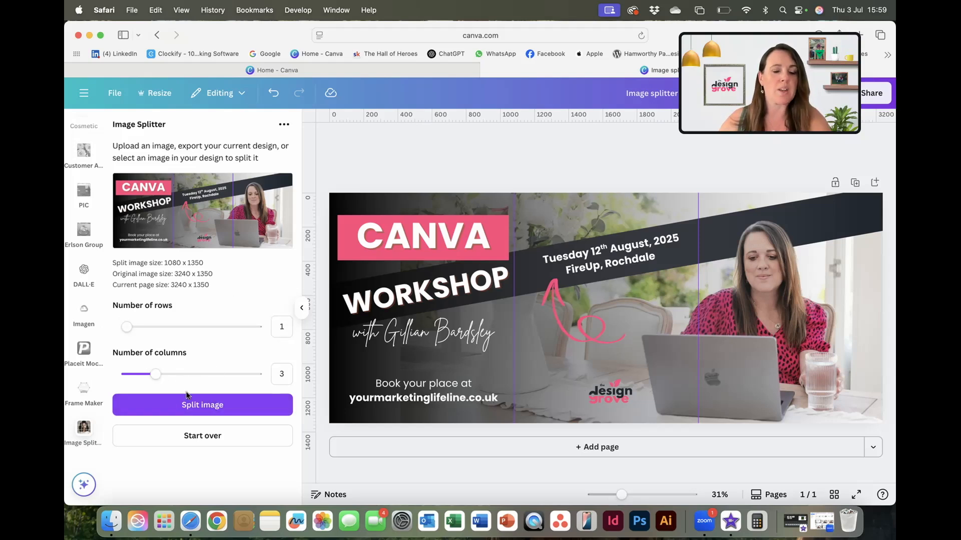
{"action": "left_click", "coordinate": [203, 404]}
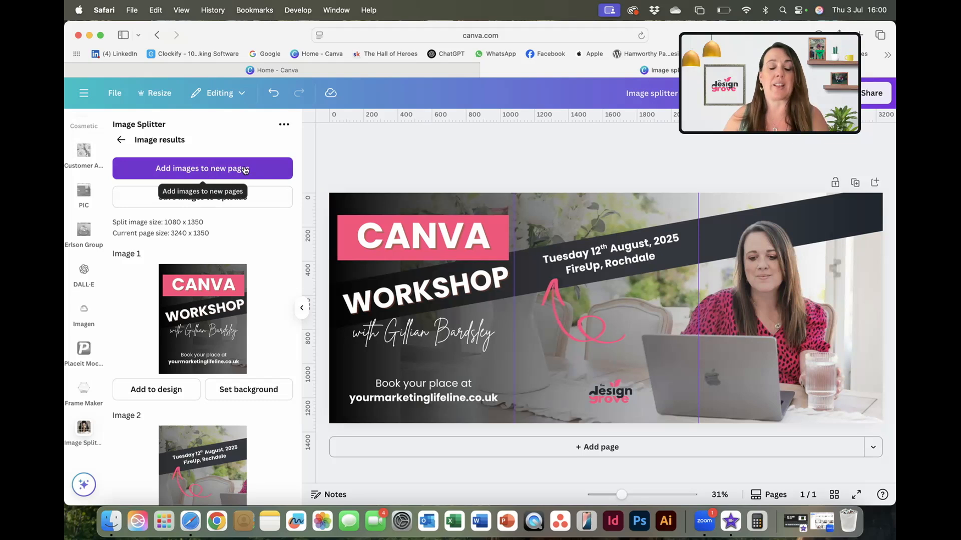
{"action": "left_click", "coordinate": [222, 203]}
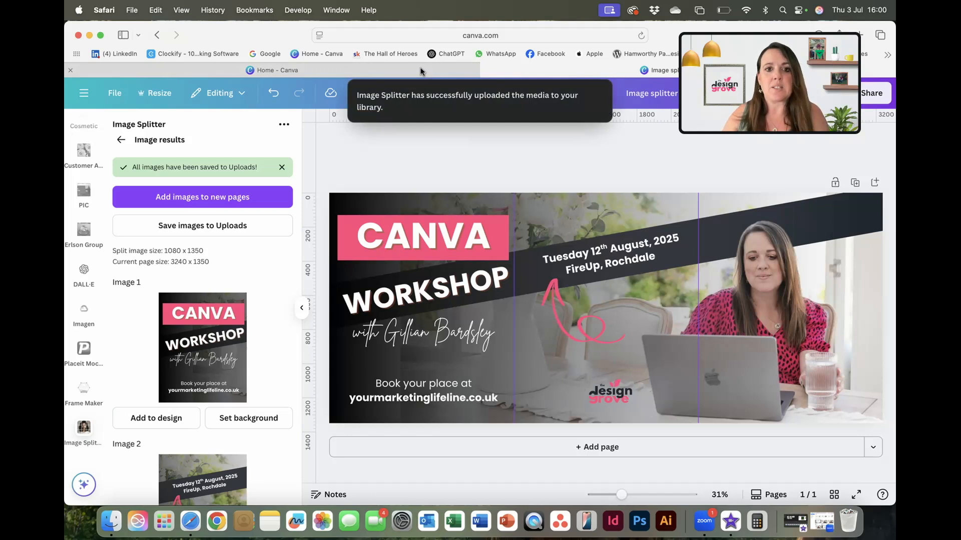
Create a new Instagram Post (4:5) design from the Canva home page by searching the social media formats for "instagram".
{"action": "mouse_move", "coordinate": [420, 71]}
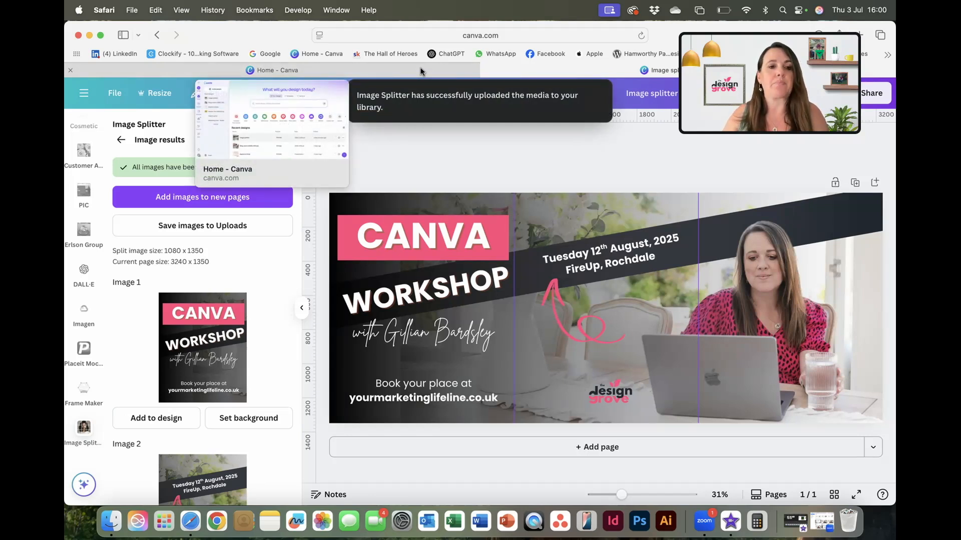
{"action": "left_click", "coordinate": [420, 70]}
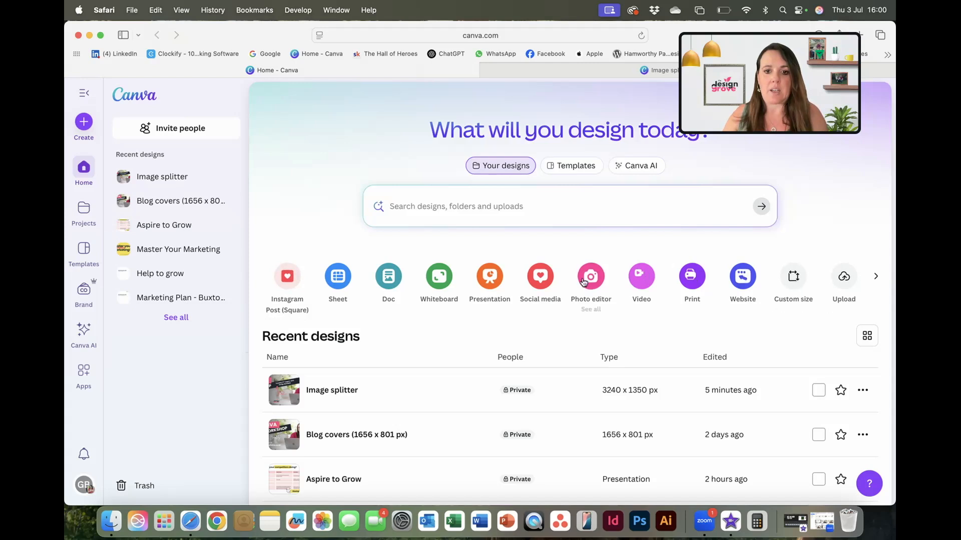
{"action": "left_click", "coordinate": [544, 279]}
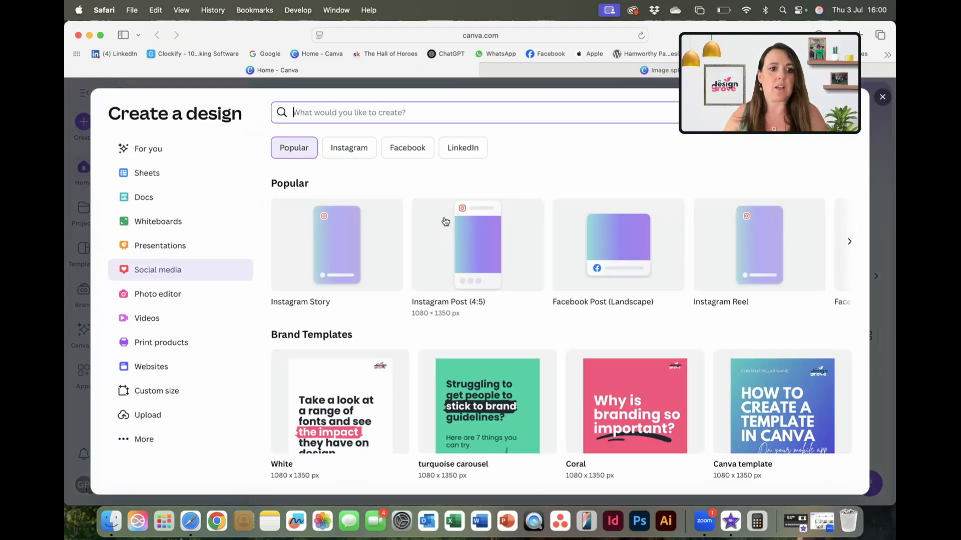
{"action": "type", "text": "instagram"}
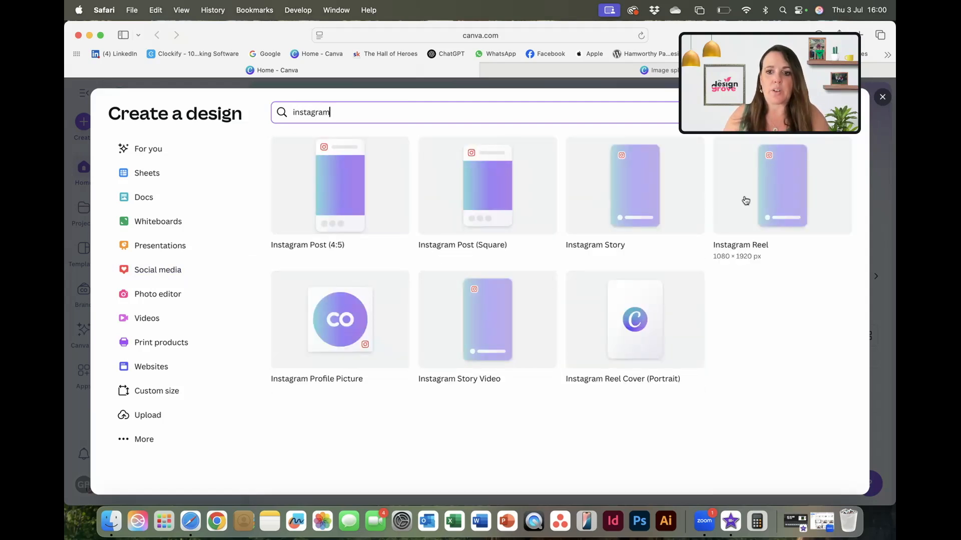
{"action": "left_click", "coordinate": [302, 199]}
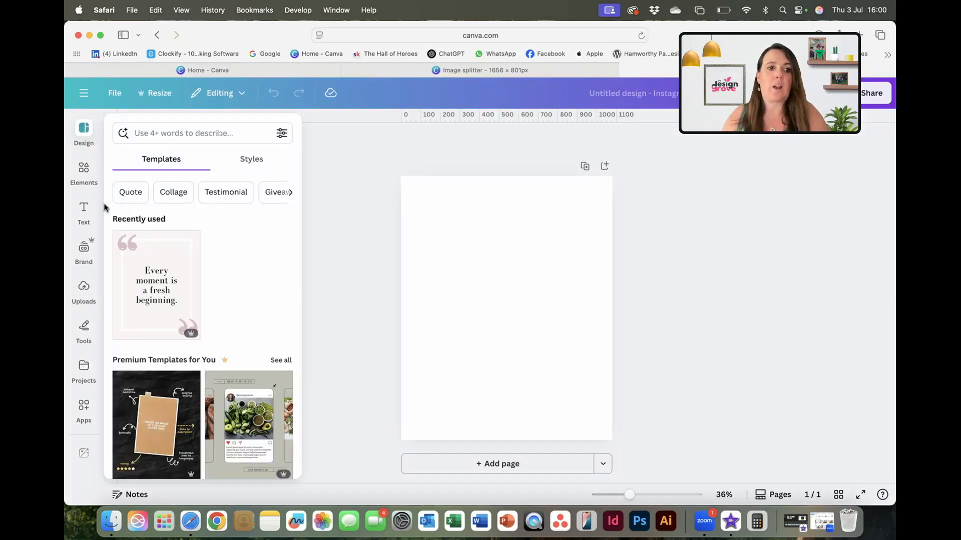
Place the uploaded "CANVA WORKSHOP" image on the first page and enlarge it to fill the page.
{"action": "left_click", "coordinate": [83, 289]}
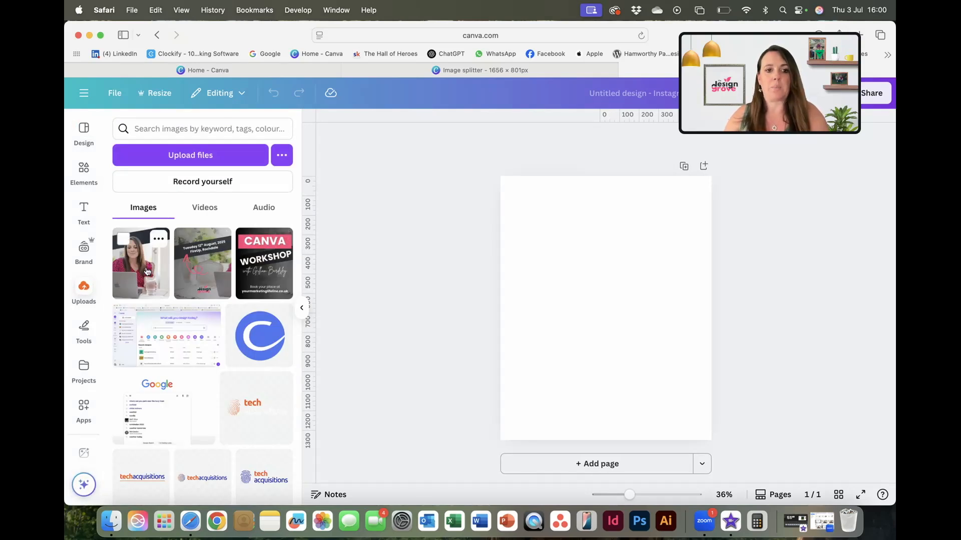
{"action": "left_click", "coordinate": [264, 264]}
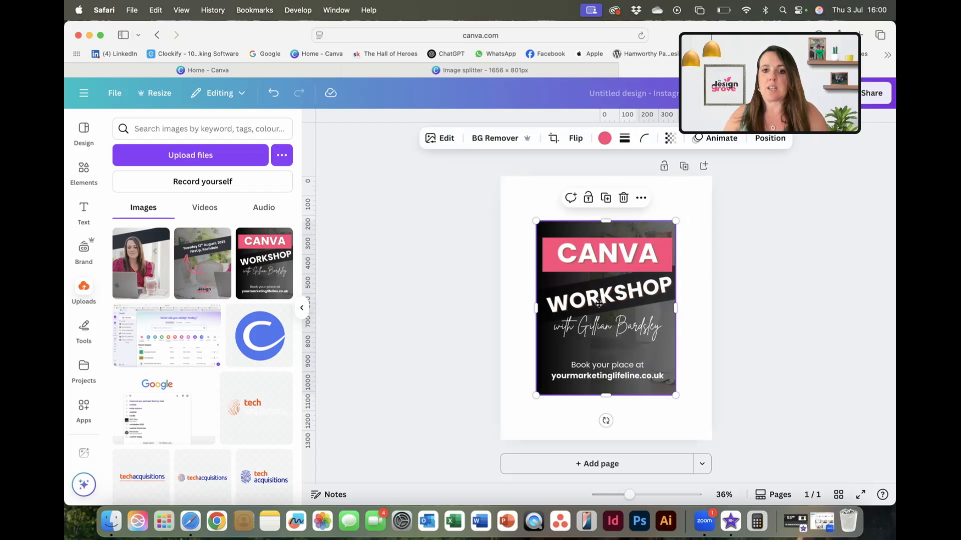
{"action": "left_click_drag", "start_coordinate": [599, 303], "coordinate": [564, 259]}
{"action": "left_click_drag", "start_coordinate": [639, 349], "coordinate": [713, 443]}
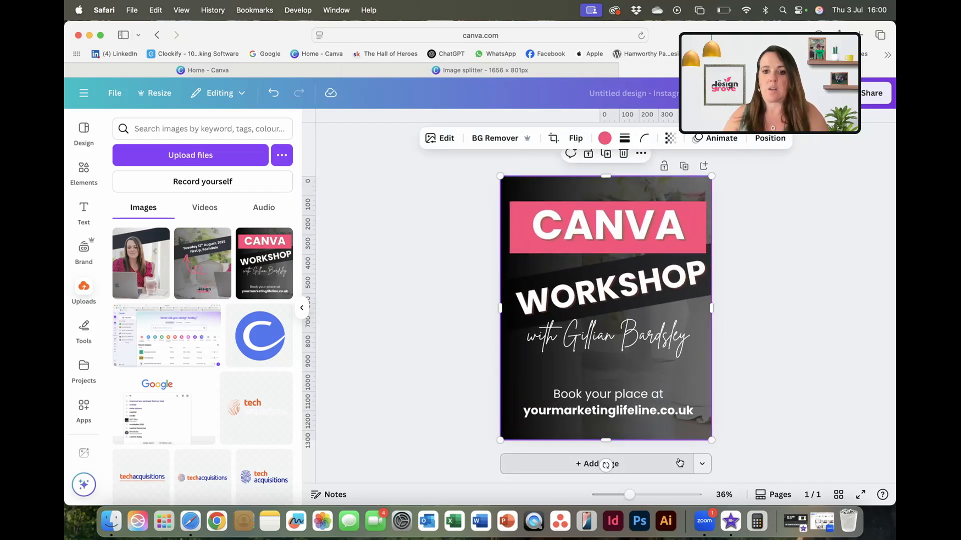
Add a second page and fill it with the uploaded middle image showing the workshop date and Design Grove logo.
{"action": "left_click", "coordinate": [679, 463]}
{"action": "left_click", "coordinate": [202, 263]}
{"action": "left_click_drag", "start_coordinate": [579, 273], "coordinate": [543, 228]}
{"action": "left_click_drag", "start_coordinate": [641, 349], "coordinate": [709, 437]}
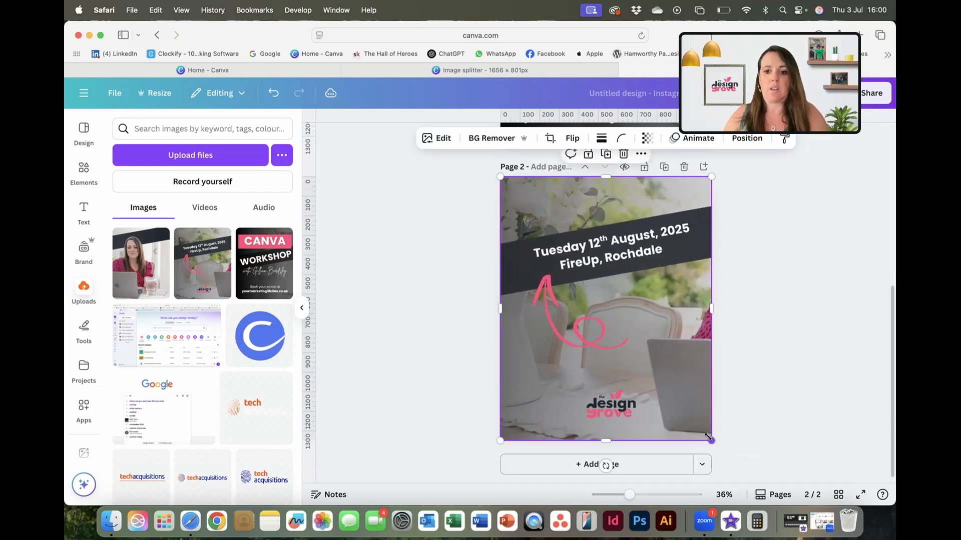
Add a third page, set the uploaded image of the woman at the laptop as its background, and show all pages in grid view.
{"action": "left_click", "coordinate": [605, 464]}
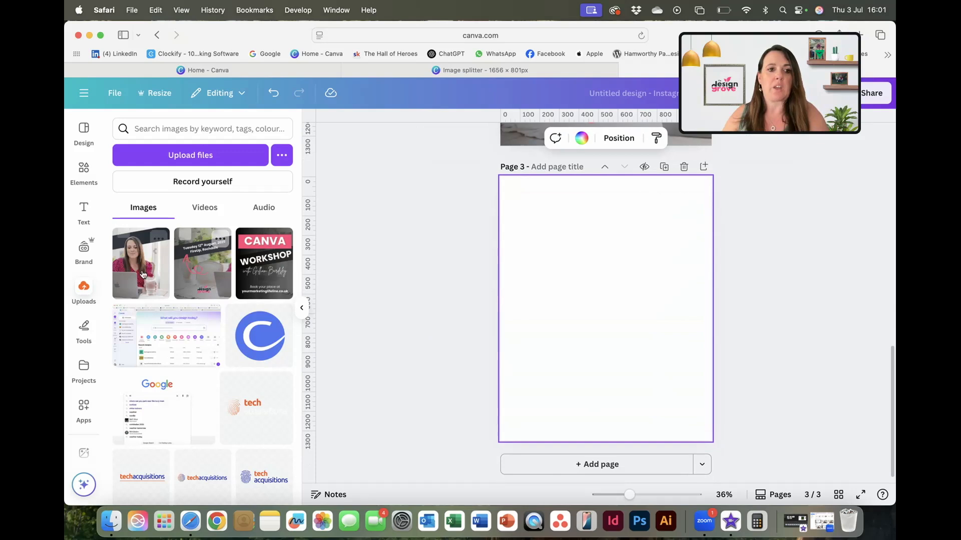
{"action": "left_click", "coordinate": [144, 274]}
{"action": "right_click", "coordinate": [611, 274]}
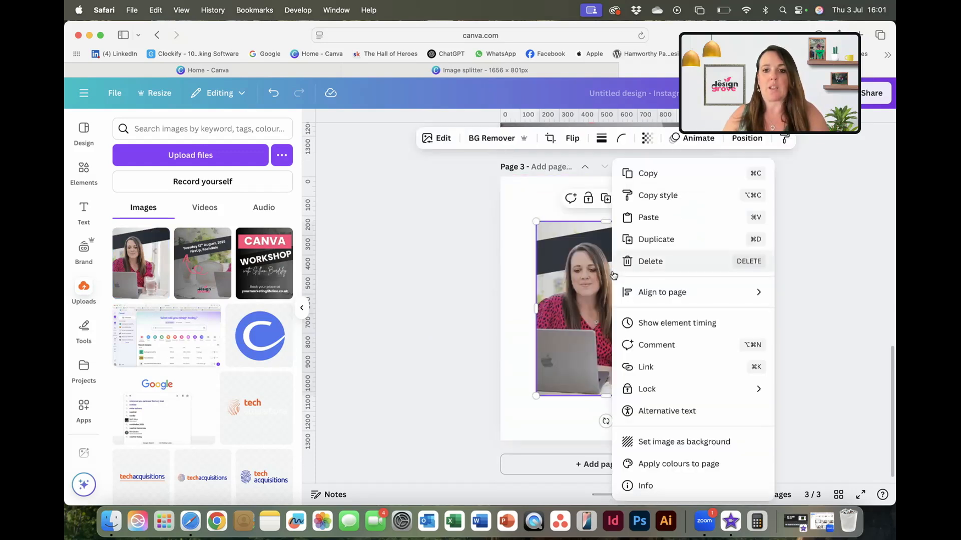
{"action": "left_click", "coordinate": [666, 444]}
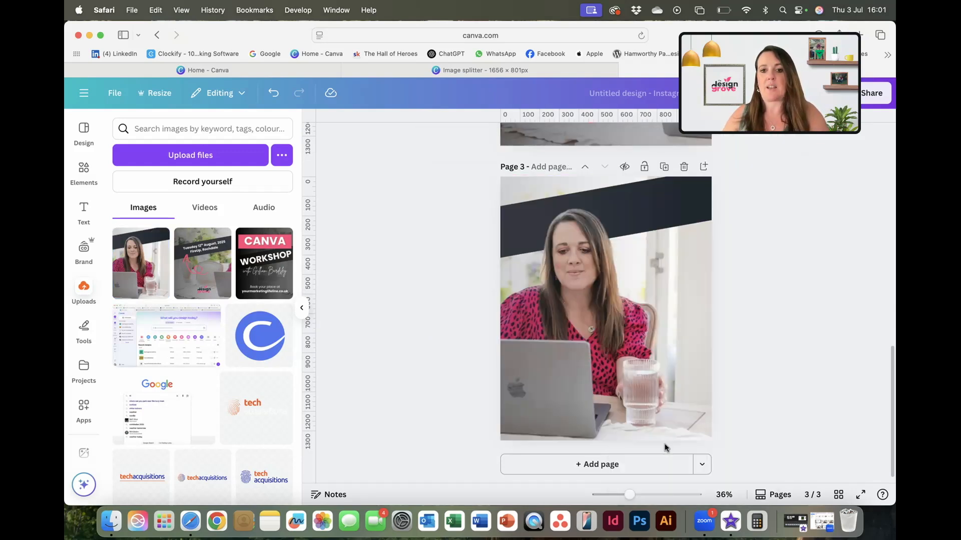
{"action": "double_click", "coordinate": [676, 332]}
{"action": "key", "text": "Escape"}
{"action": "left_click", "coordinate": [747, 334]}
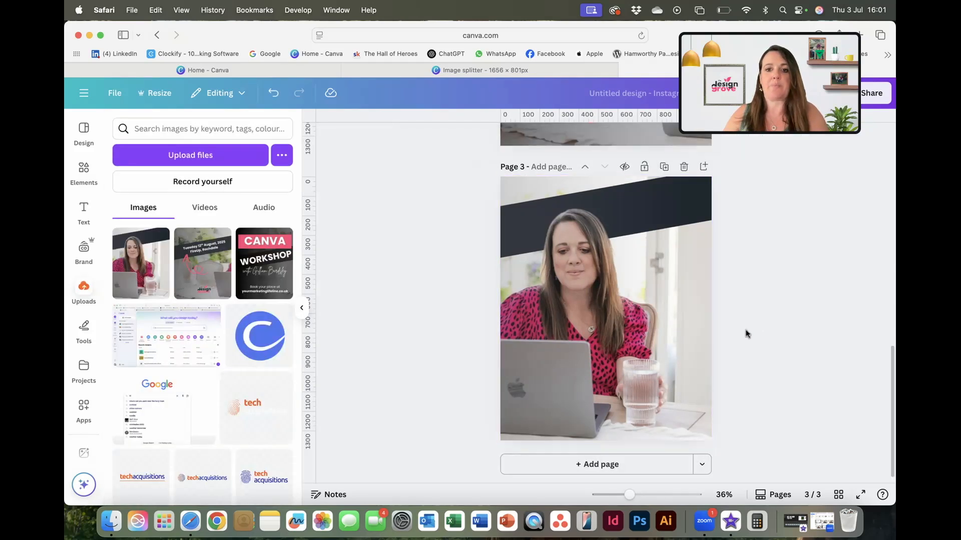
{"action": "left_click", "coordinate": [840, 495]}
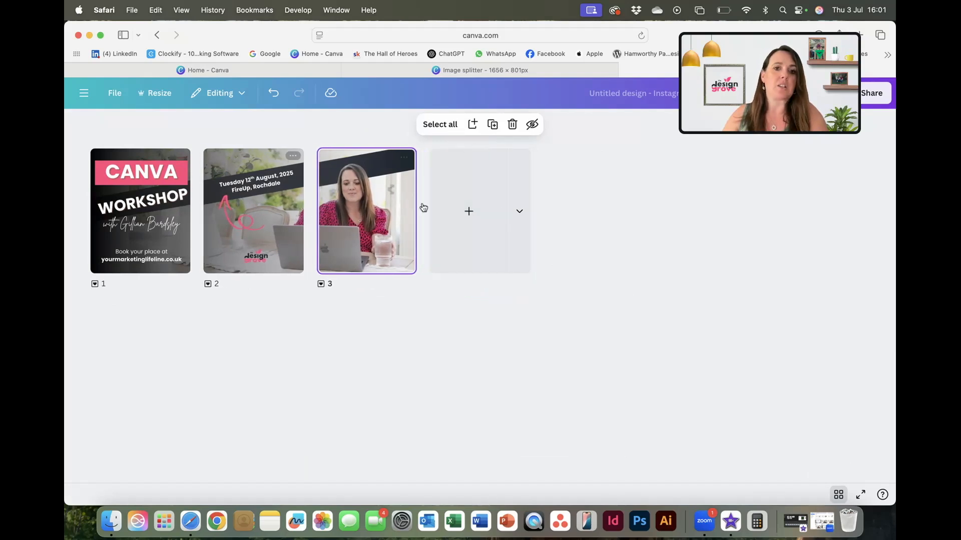
Add a blank fourth page after the three carousel pages and delete it again.
{"action": "left_click", "coordinate": [473, 212]}
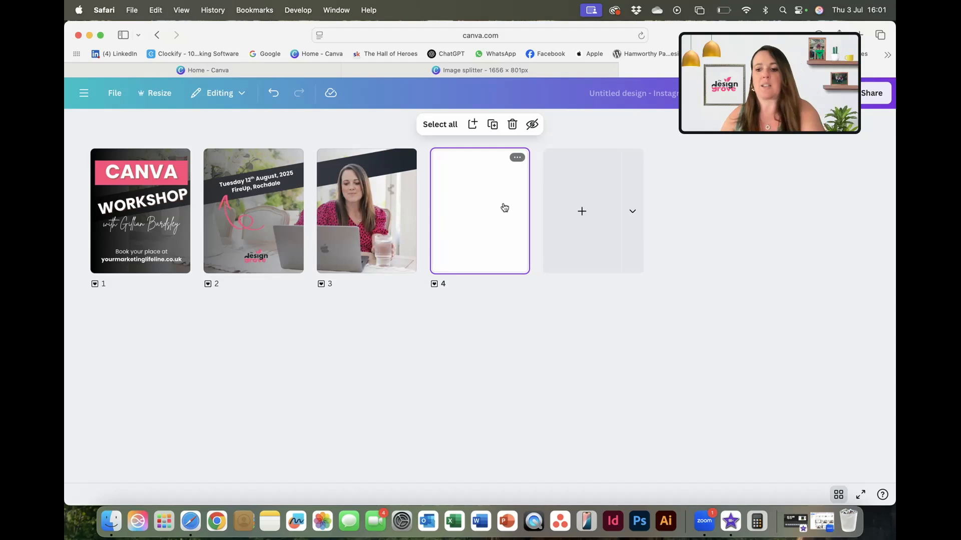
{"action": "key", "text": "Delete"}
{"action": "left_click", "coordinate": [521, 326]}
Set up a download of the three pages as JPG with the quality at 100.
{"action": "left_click_drag", "start_coordinate": [745, 102], "coordinate": [736, 245]}
{"action": "left_click", "coordinate": [849, 94]}
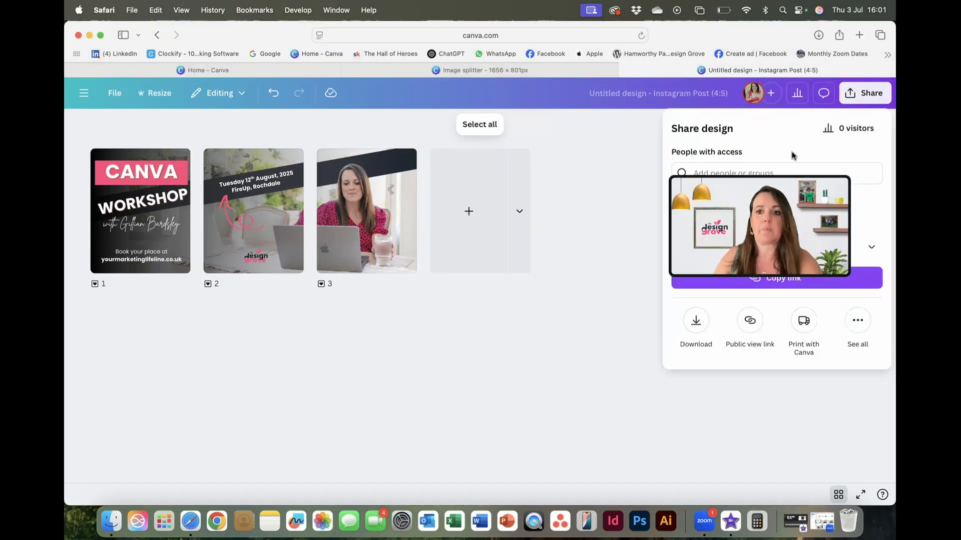
{"action": "left_click_drag", "start_coordinate": [725, 213], "coordinate": [589, 159]}
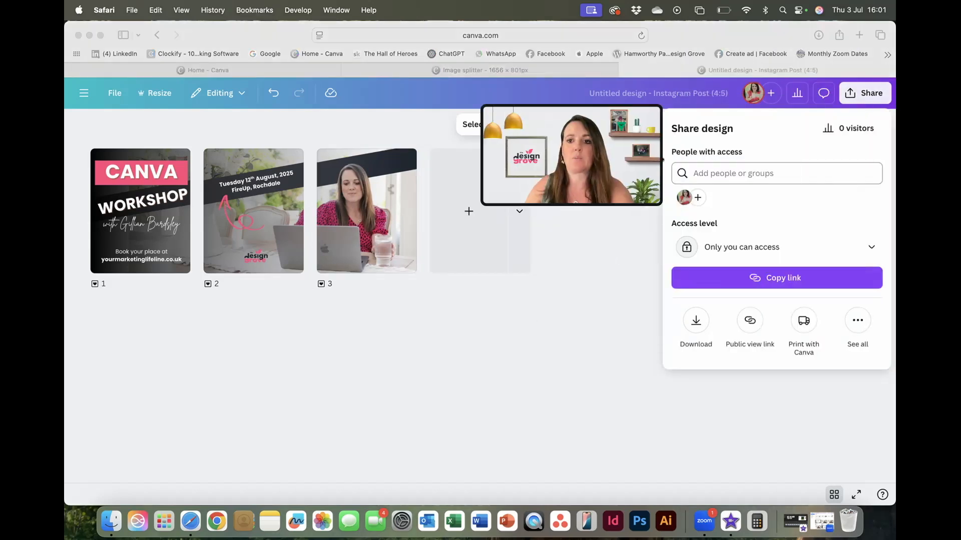
{"action": "left_click", "coordinate": [698, 323]}
{"action": "left_click", "coordinate": [699, 323]}
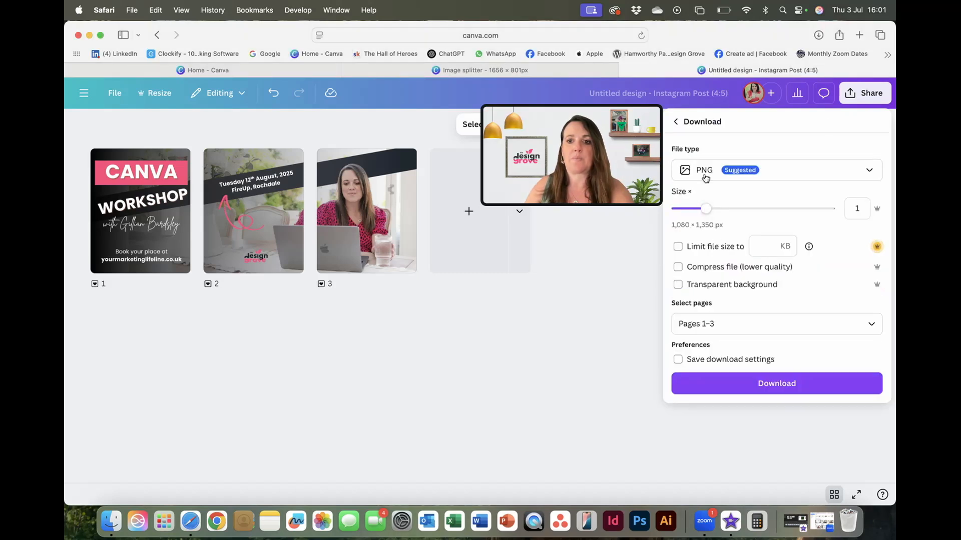
{"action": "left_click", "coordinate": [706, 171]}
{"action": "left_click", "coordinate": [720, 210]}
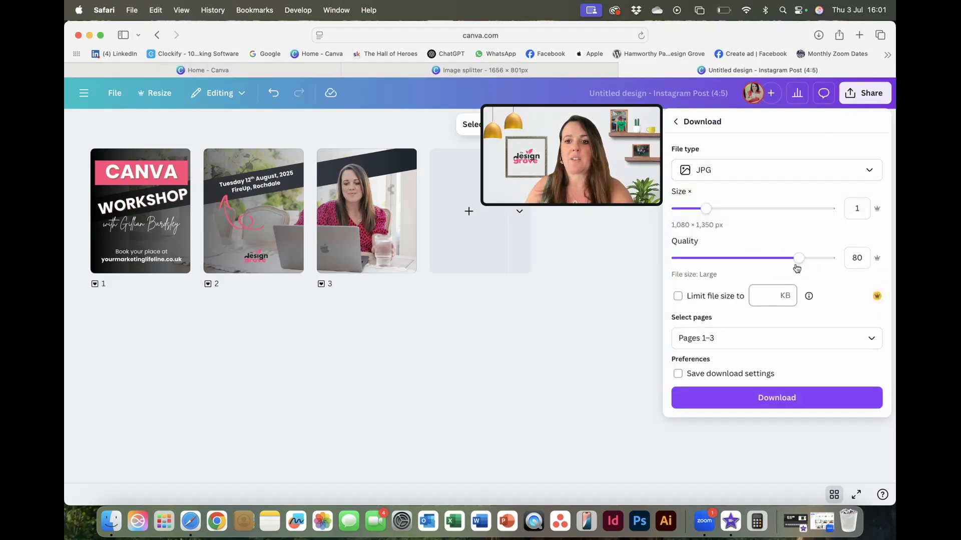
{"action": "left_click_drag", "start_coordinate": [798, 258], "coordinate": [830, 258]}
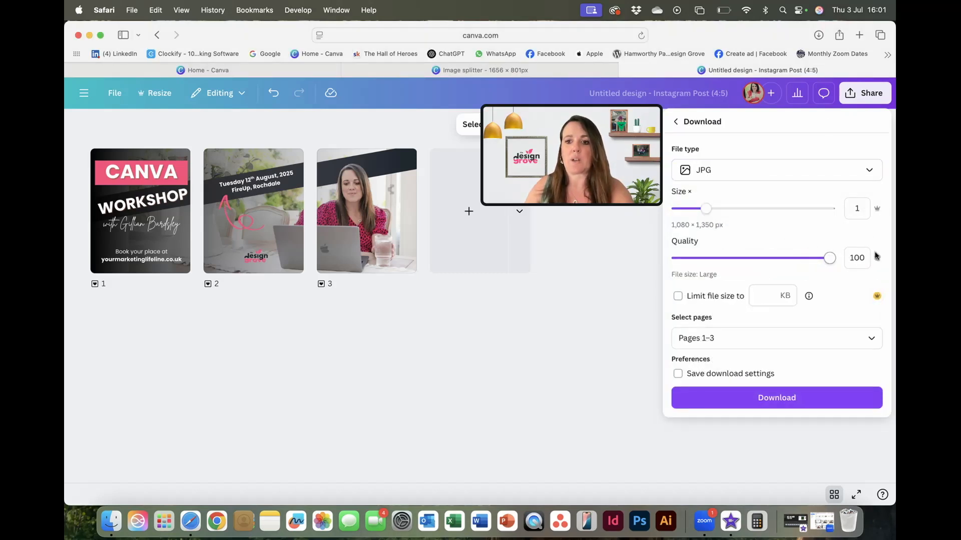
{"action": "left_click", "coordinate": [777, 398]}
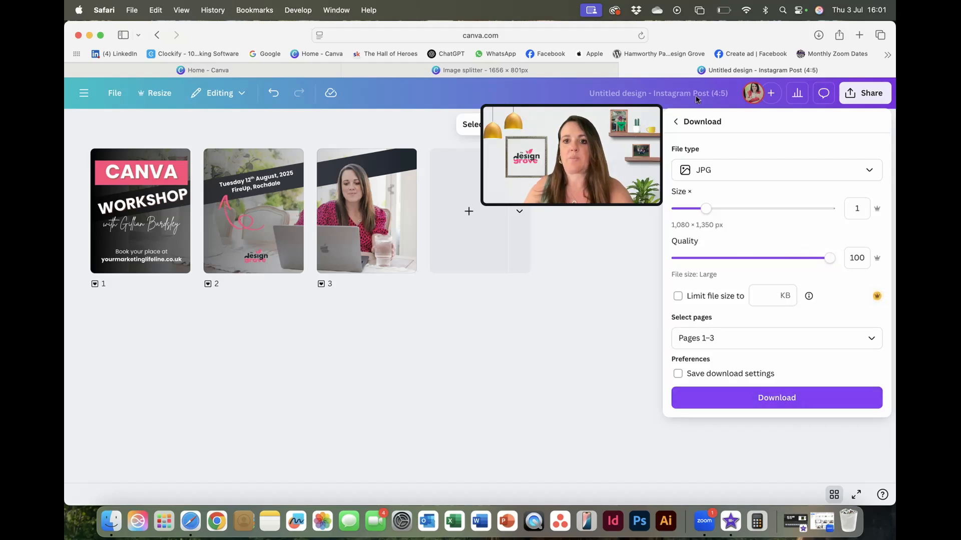
Rename the untitled design as "Instagram Pins".
{"action": "type", "text": "Ins"}
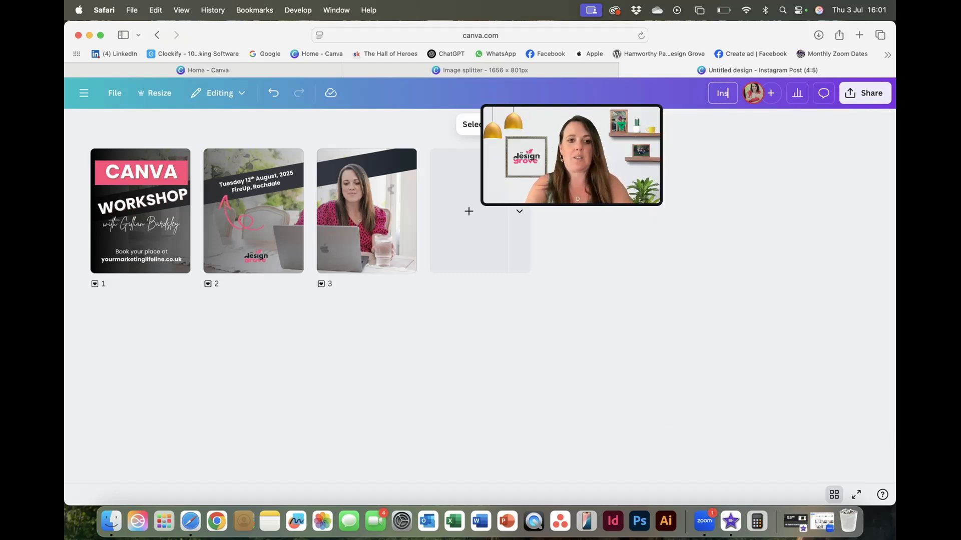
{"action": "type", "text": "tagram Pins"}
{"action": "key", "text": "Return"}
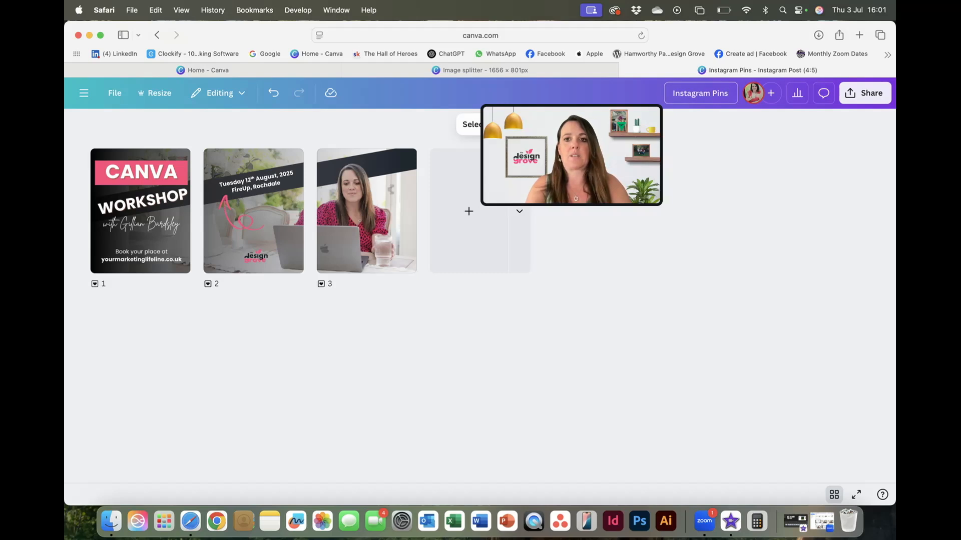
Download pages 1–3 of the design as PNG files at size 1.
{"action": "left_click", "coordinate": [865, 93]}
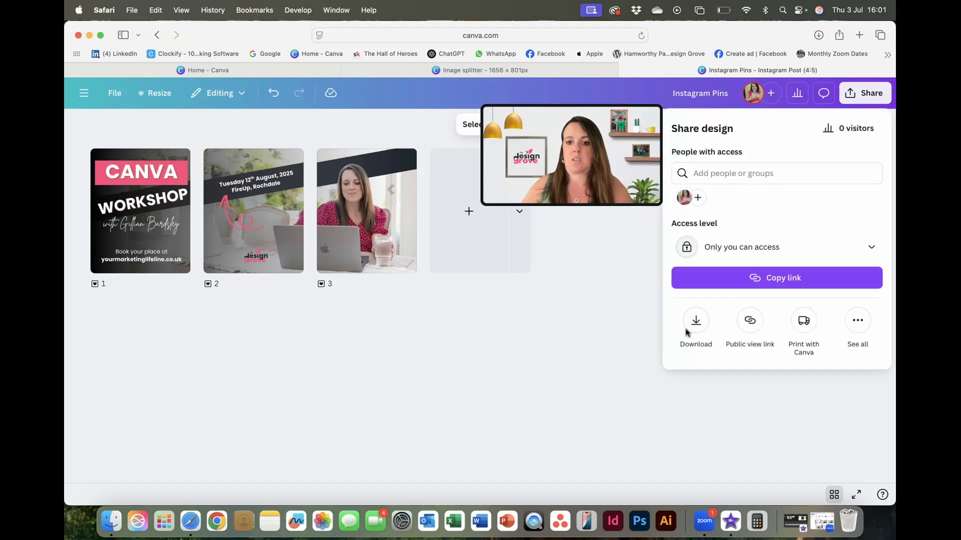
{"action": "left_click", "coordinate": [693, 322]}
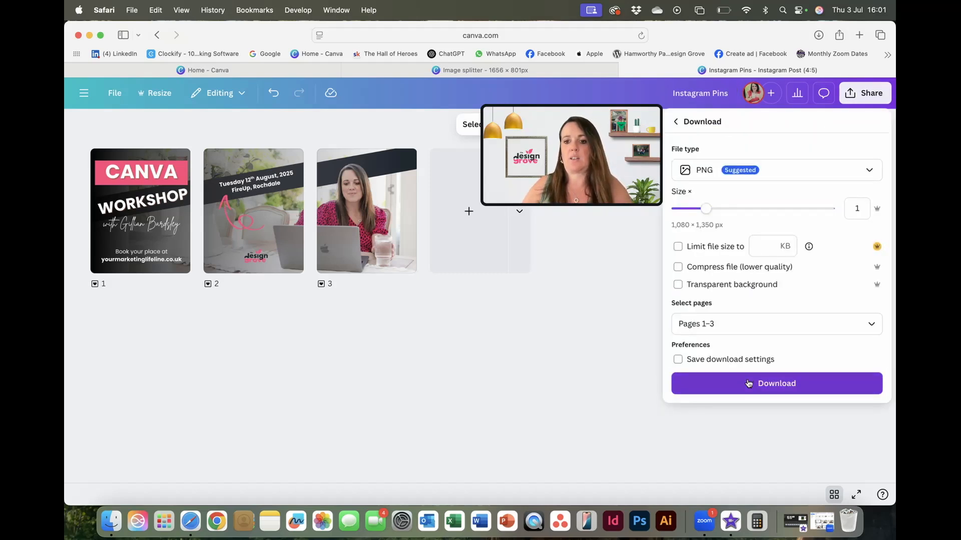
{"action": "left_click", "coordinate": [748, 384]}
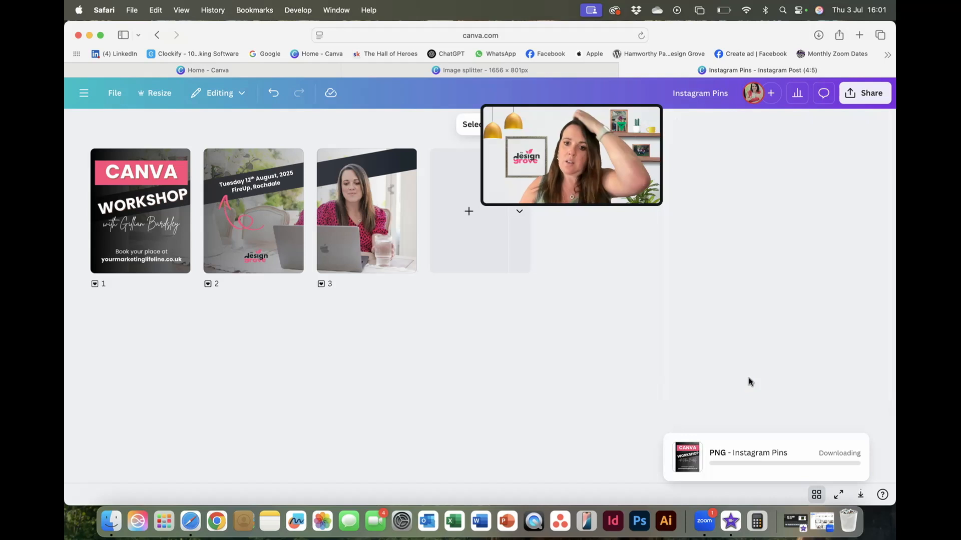